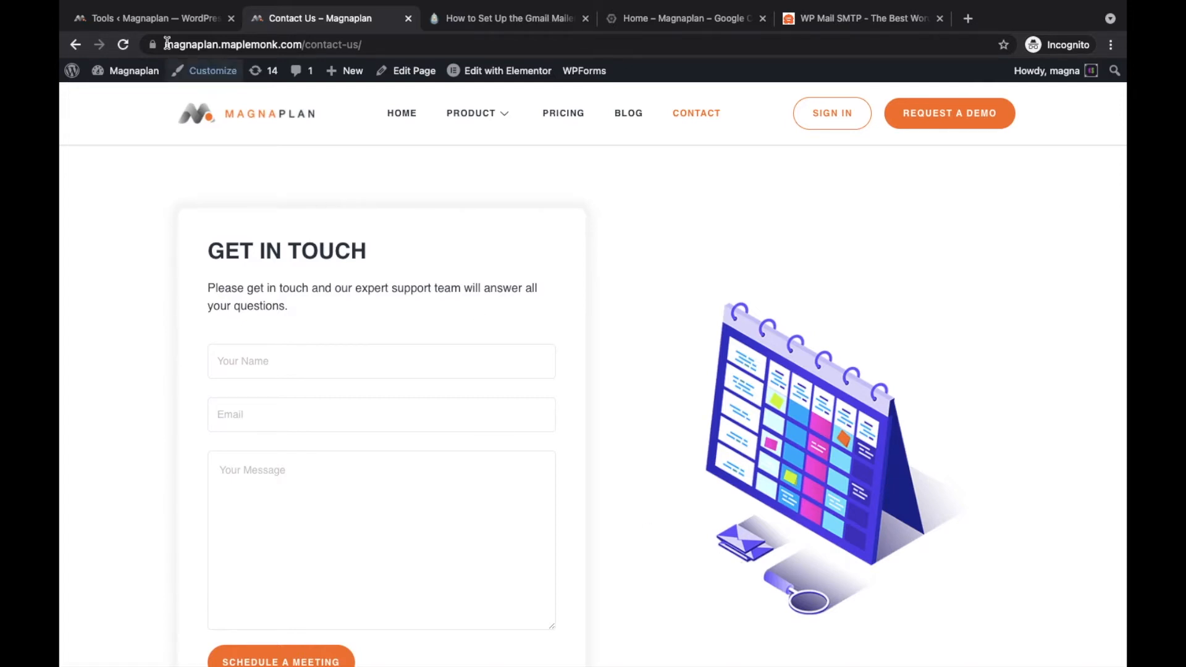
Step: Go back to the WP Mail SMTP Email Test tab and find 'plugin' on the page
left_click(165, 16)
mouse_move(162, 411)
scroll(251, 228, "down", 2)
scroll(251, 228, "up", 2)
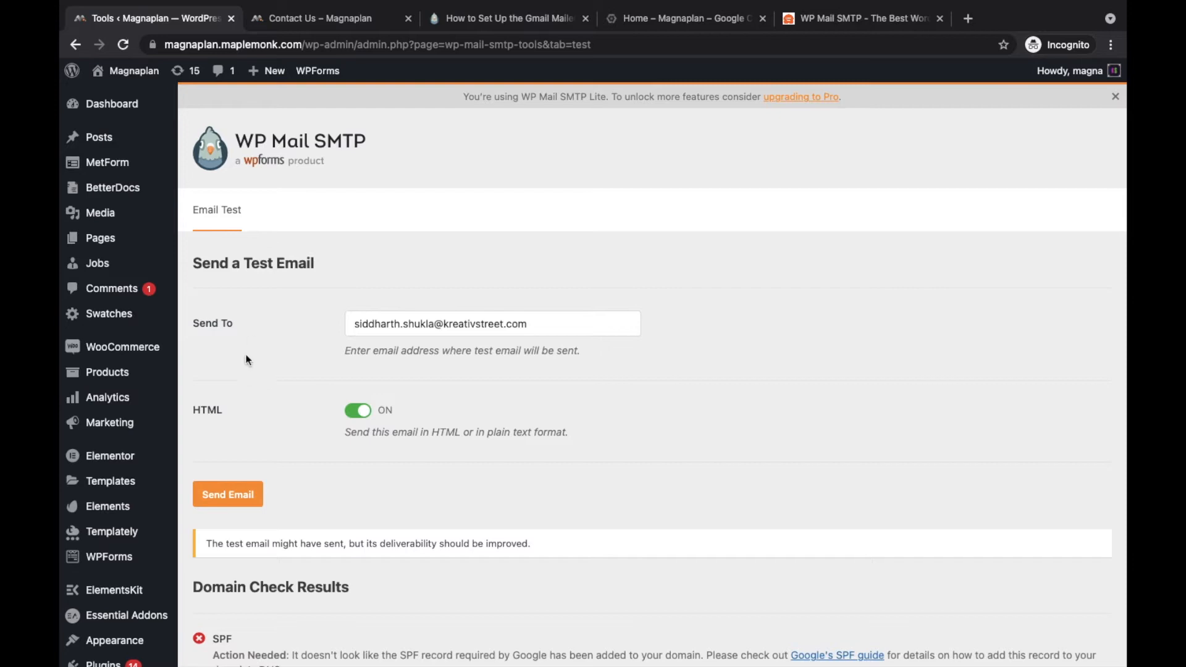
key("ctrl+f")
type("plugin")
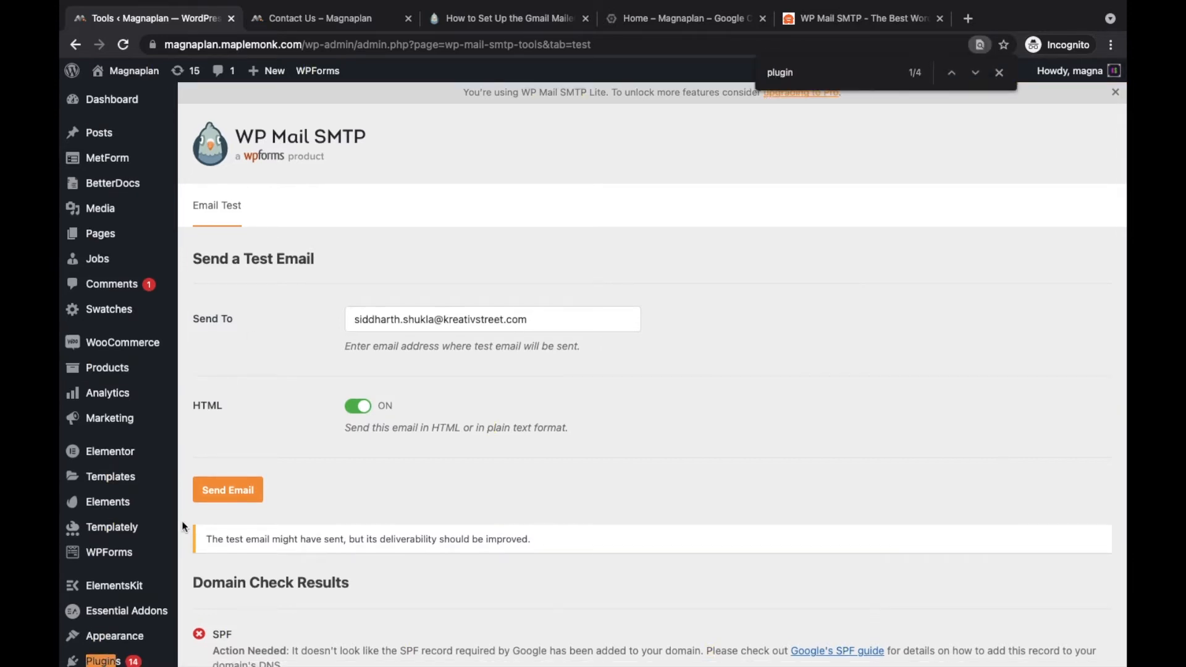
scroll(181, 521, "down", 3)
Step: On Plugins > Add New, search 'wp mail smtp' and check that WP Mail SMTP by WPForms is Active
mouse_move(167, 485)
left_click(210, 504)
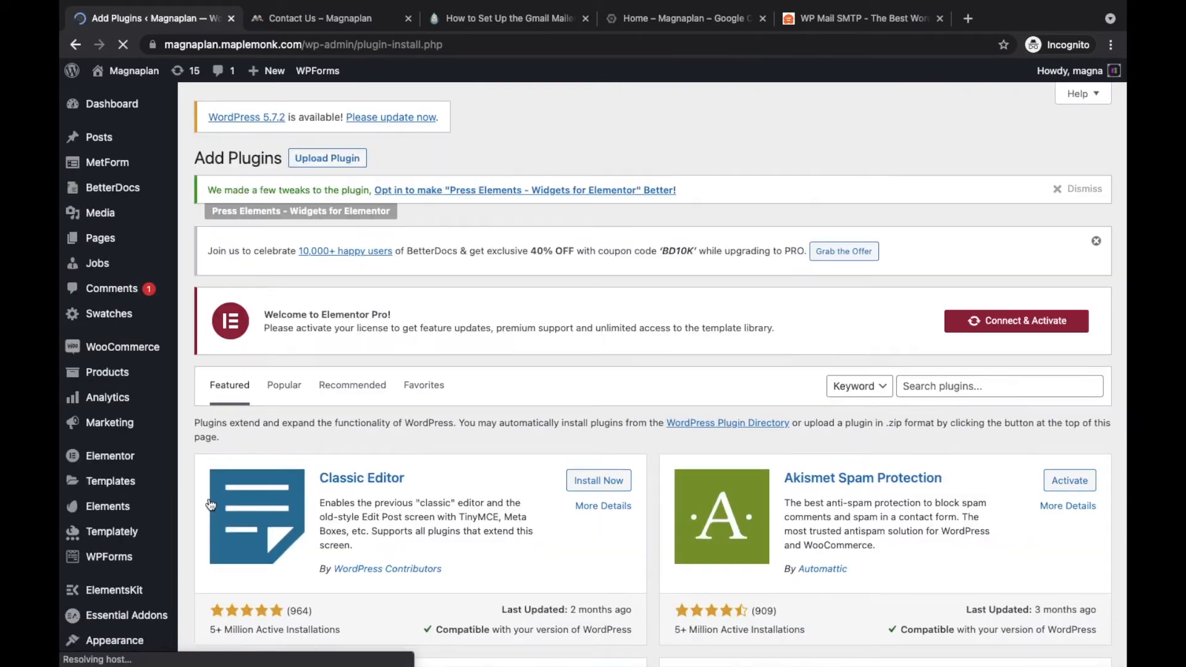
left_click(923, 388)
type("wp mail smtp")
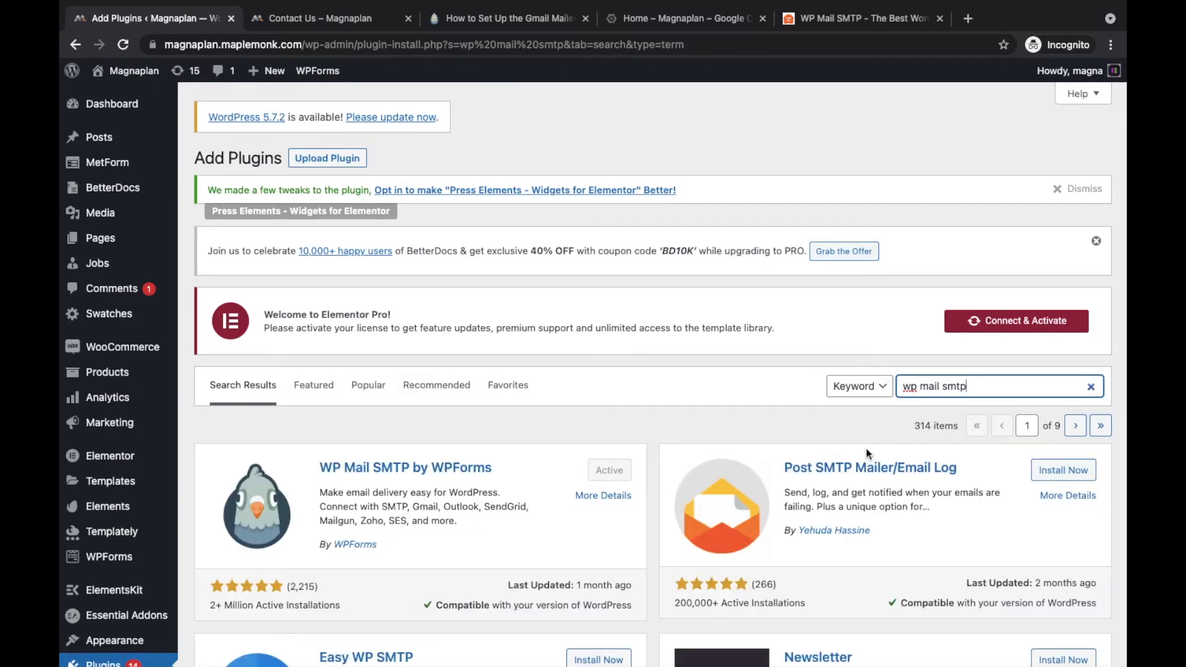
scroll(477, 395, "down", 2)
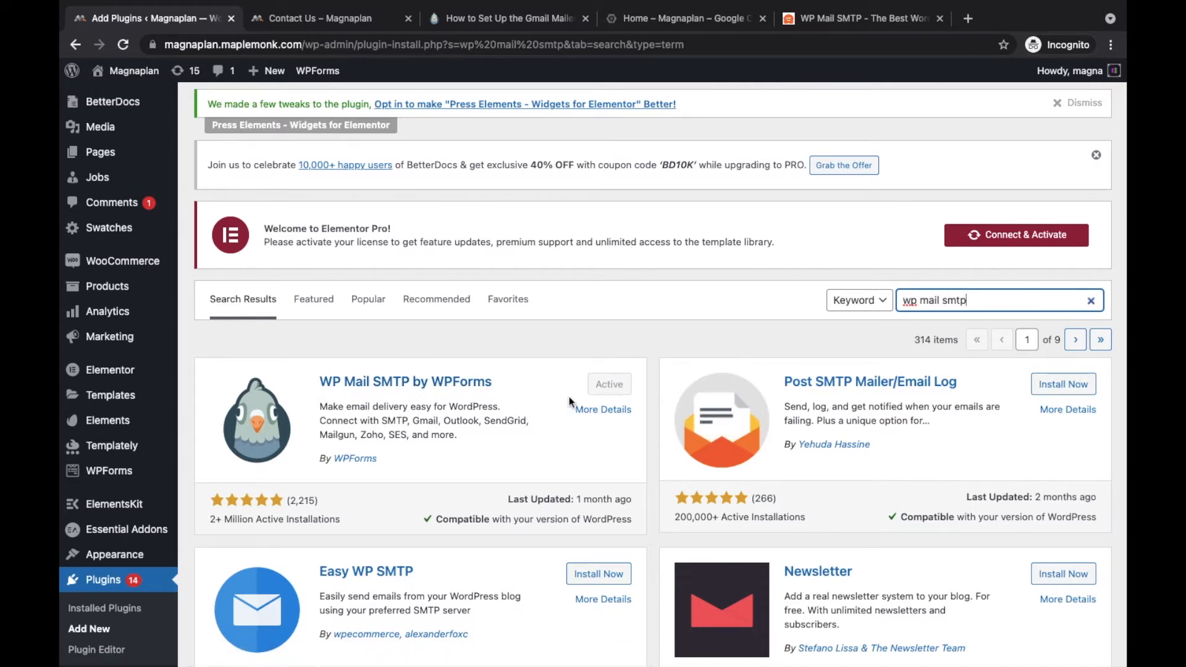
scroll(194, 468, "down", 5)
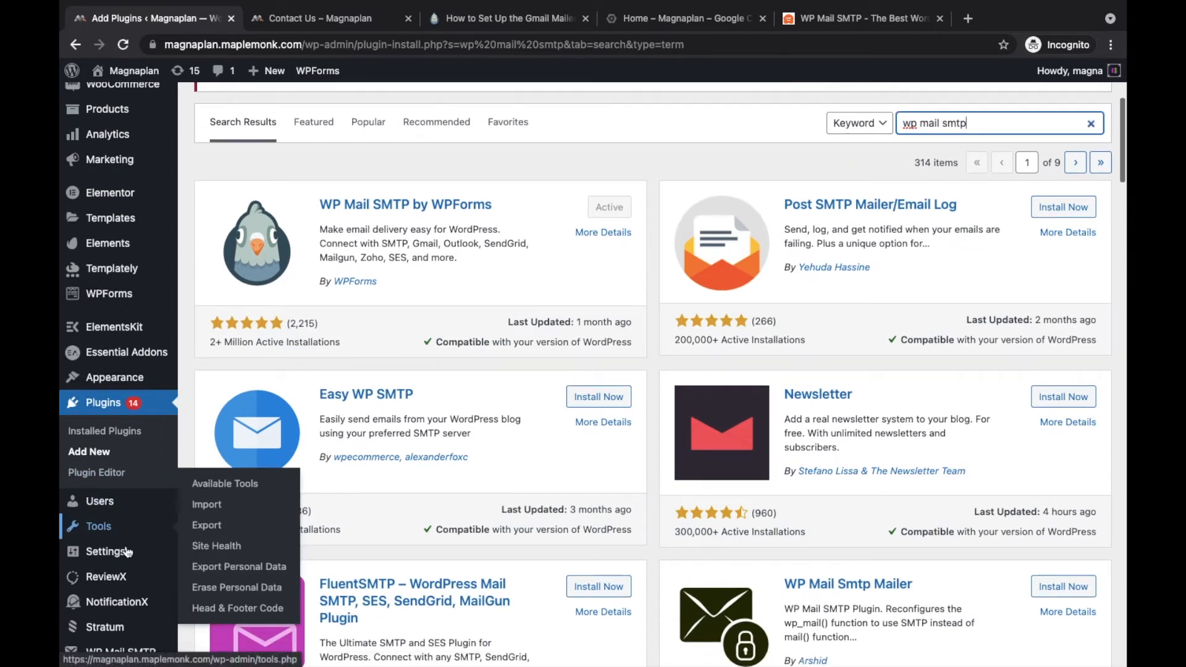
mouse_move(128, 552)
mouse_move(102, 588)
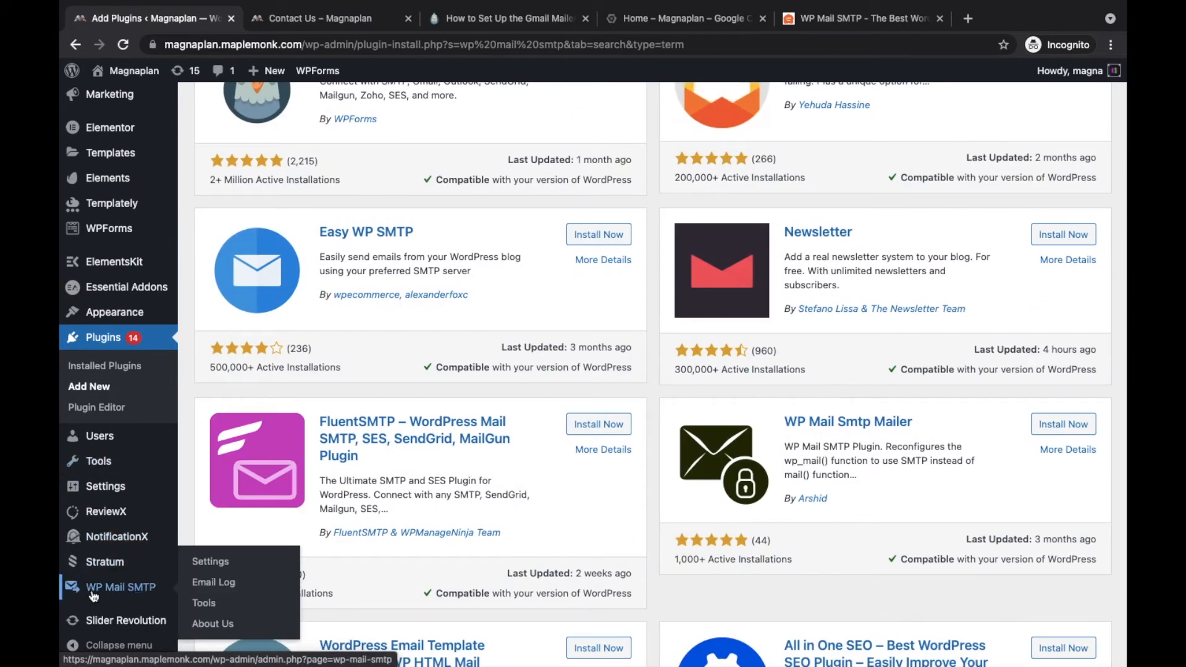
Step: On WP Mail SMTP Settings, confirm Gmail is the mailer and review the Client ID and Authorization rows
left_click(199, 561)
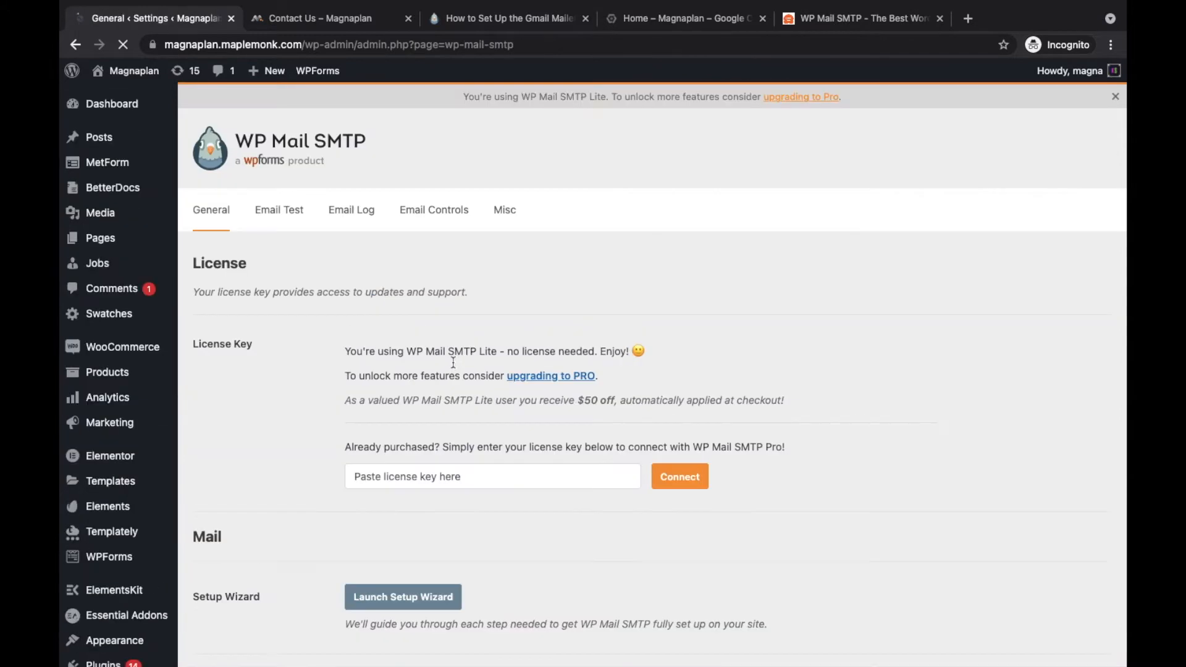
scroll(452, 362, "down", 1)
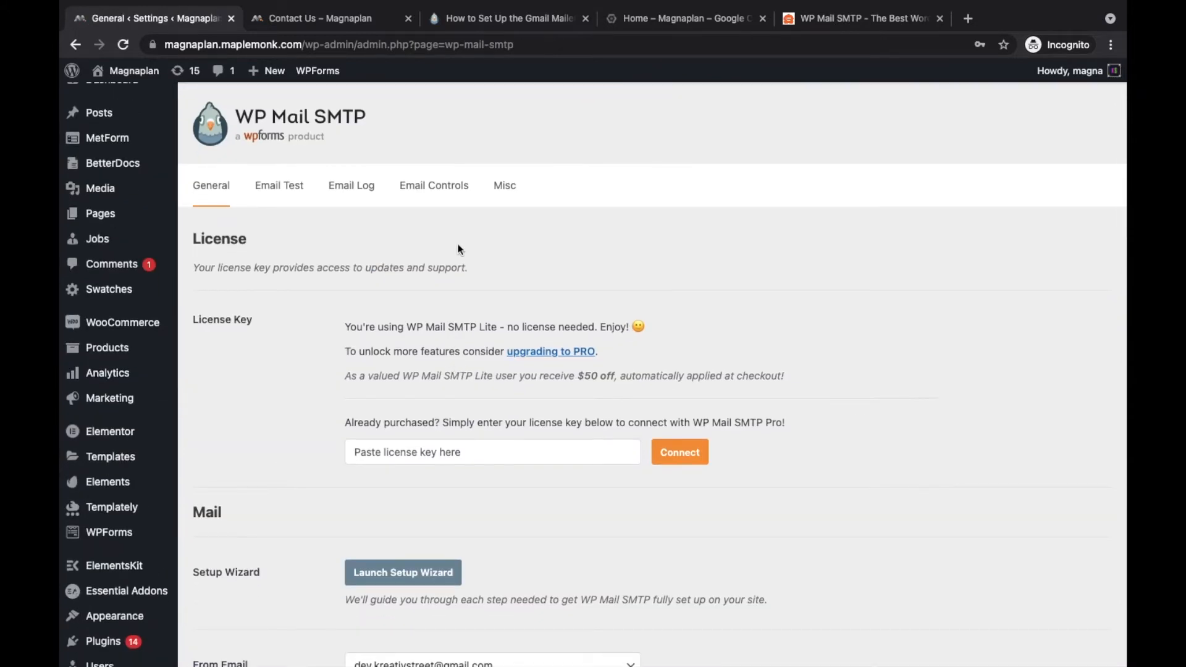
scroll(462, 233, "down", 1)
scroll(462, 234, "down", 5)
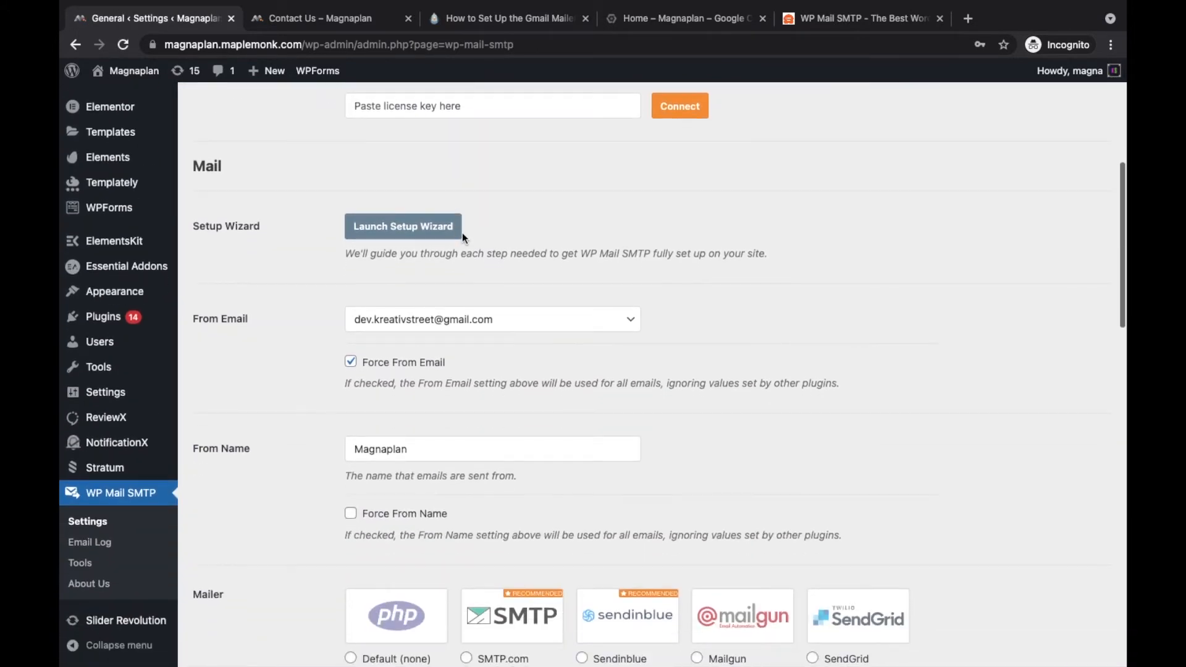
scroll(299, 344, "down", 5)
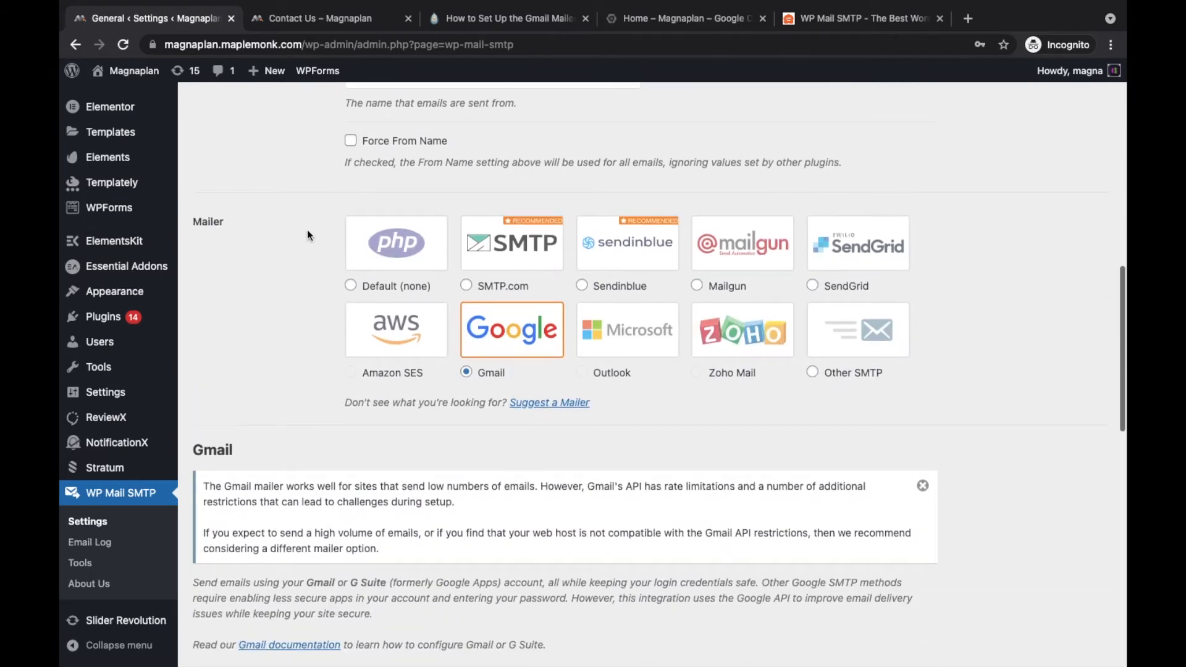
scroll(504, 346, "down", 1)
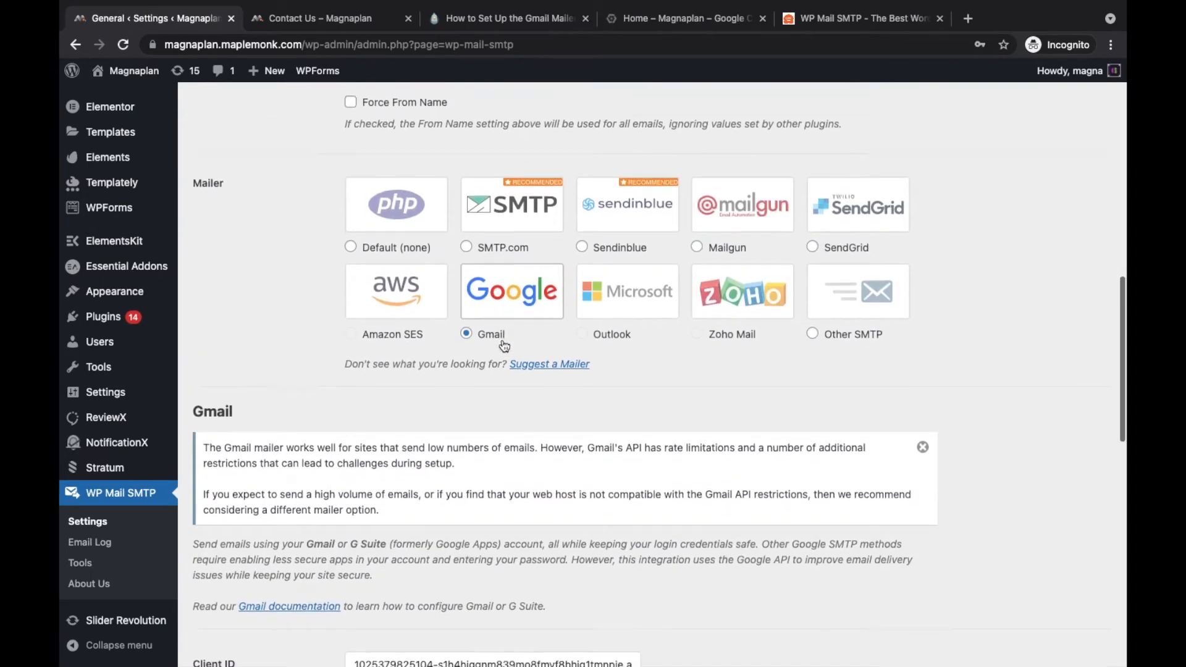
scroll(502, 339, "down", 3)
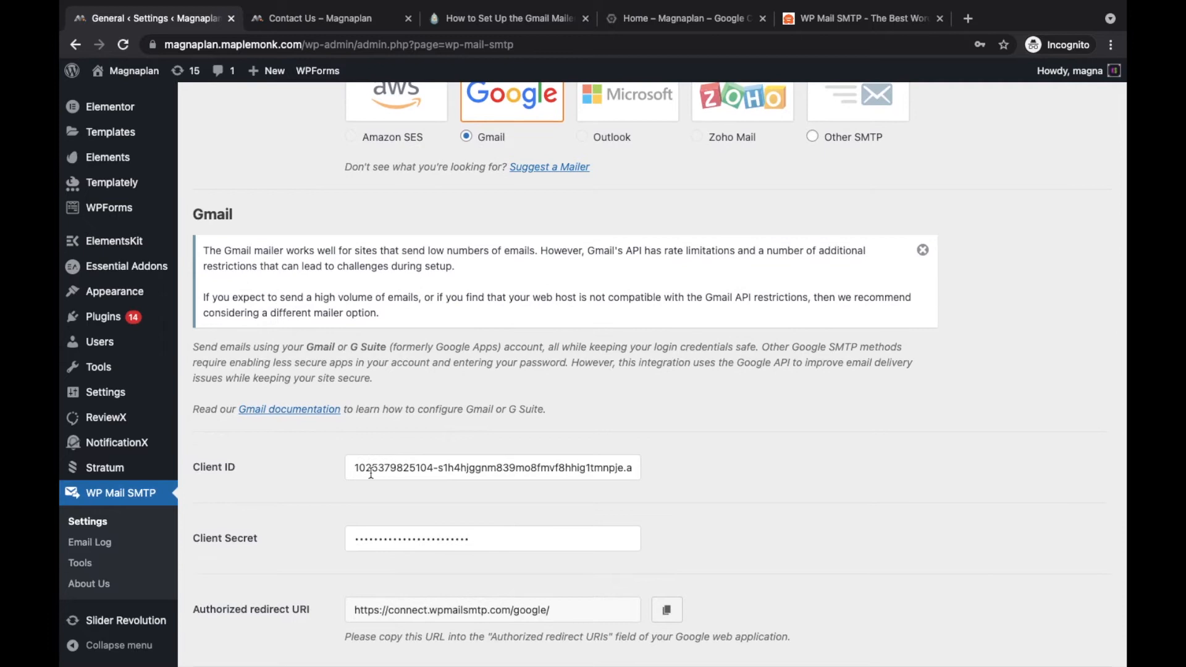
scroll(370, 473, "down", 1)
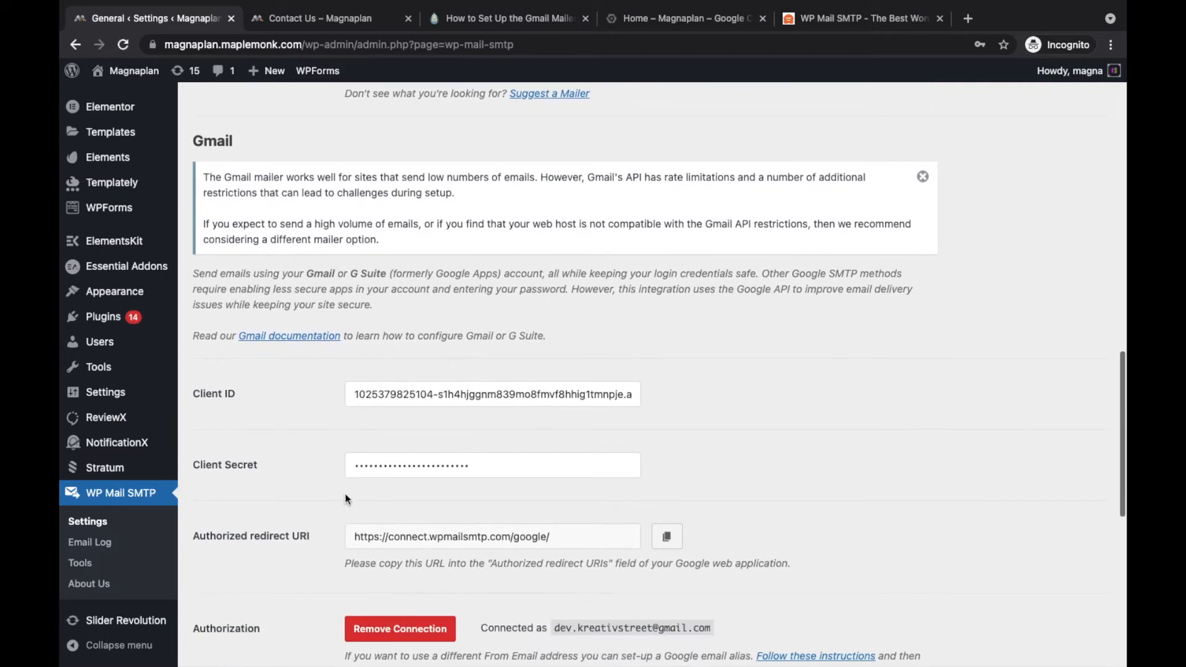
scroll(417, 470, "down", 1)
scroll(417, 470, "up", 2)
left_click(417, 471)
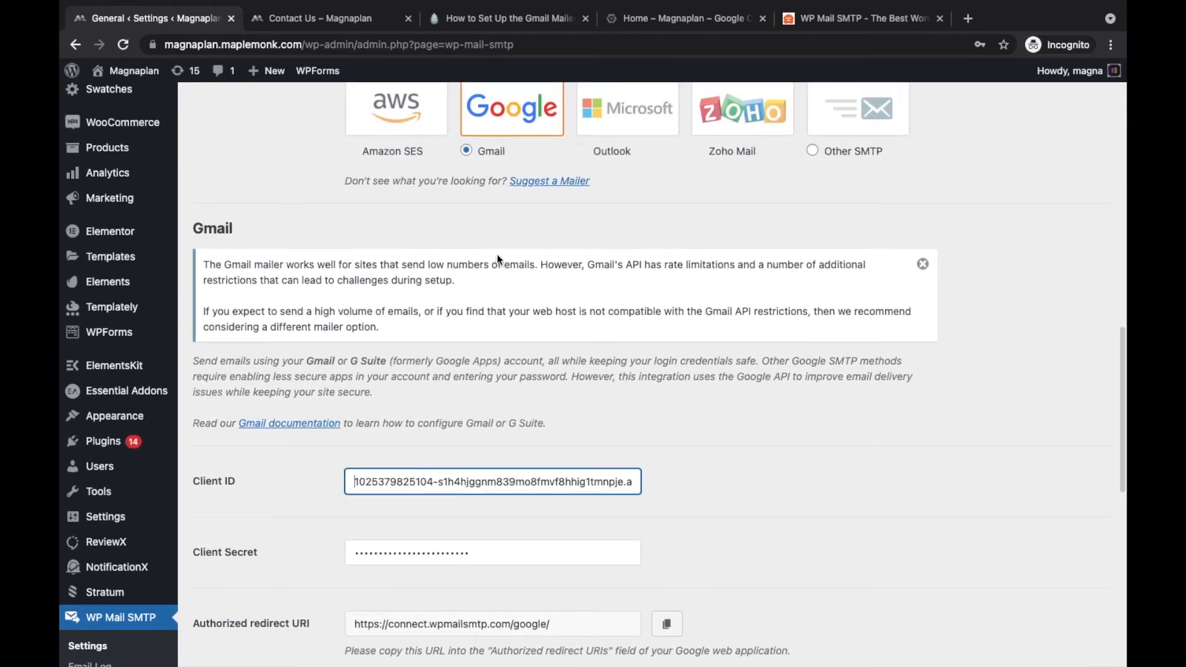
scroll(492, 204, "down", 4)
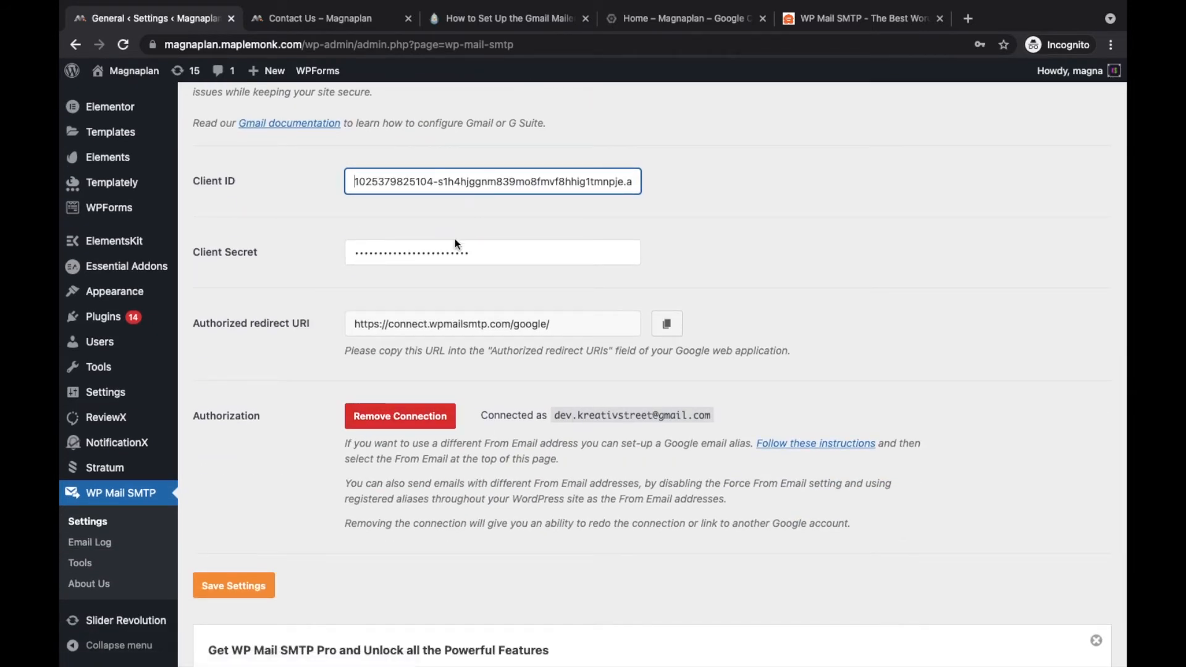
Step: Open the Gmail documentation, read its web-app step, then go to Google Cloud's Gmail API registration page
left_click(303, 125)
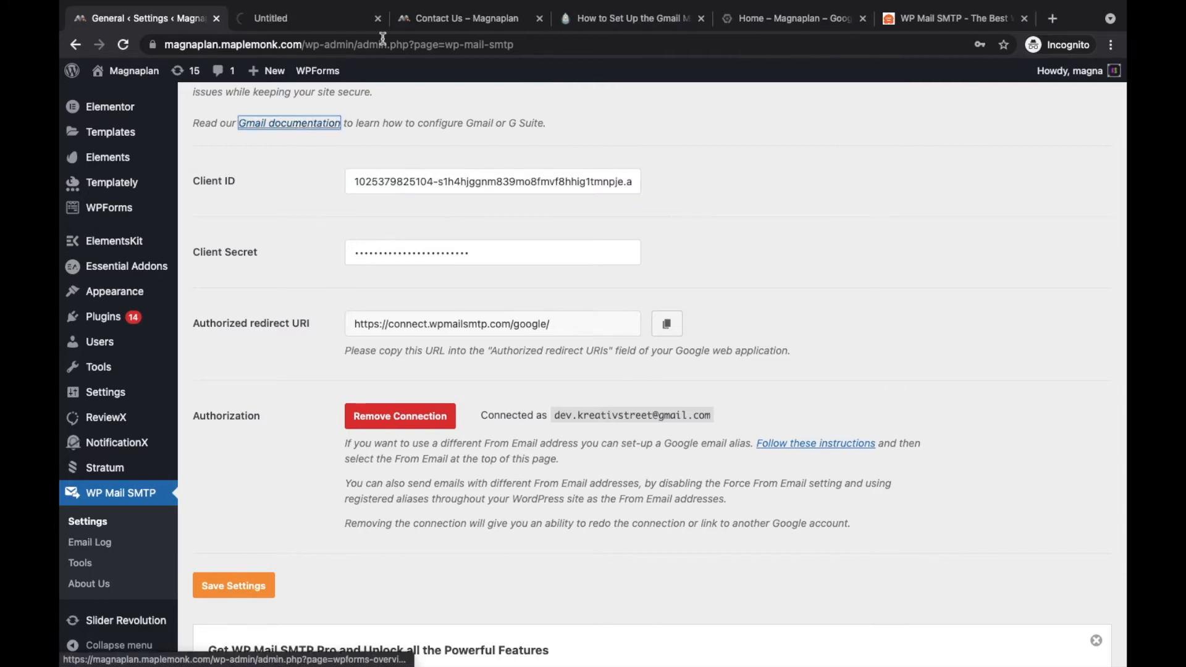
left_click(315, 28)
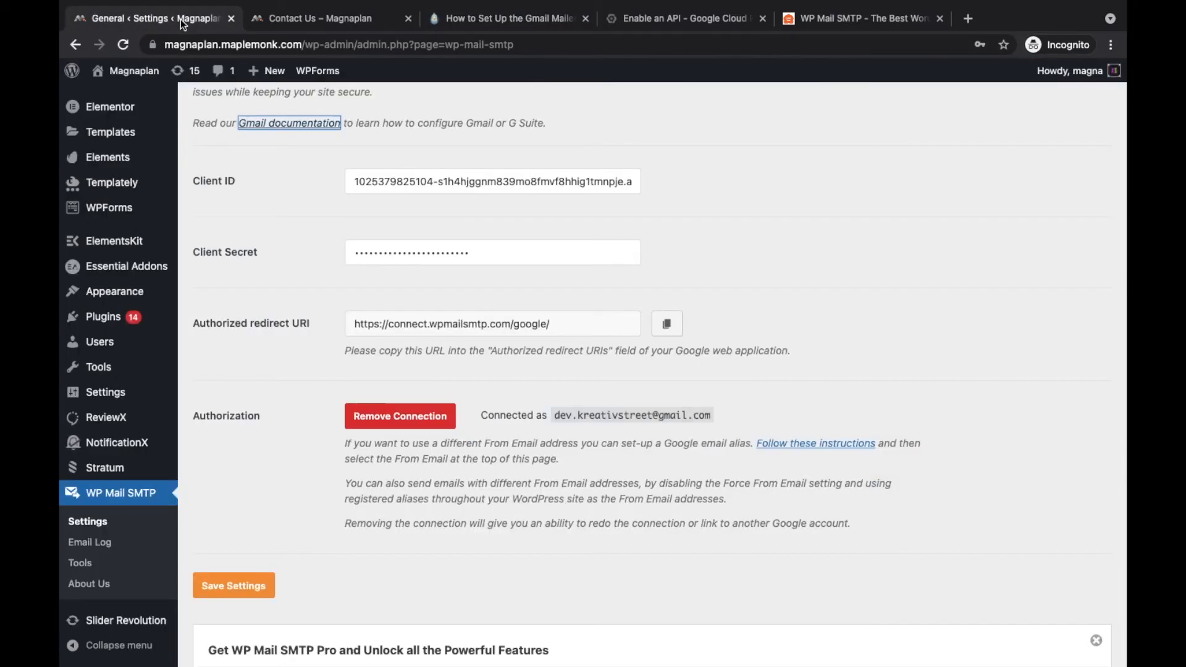
left_click(182, 18)
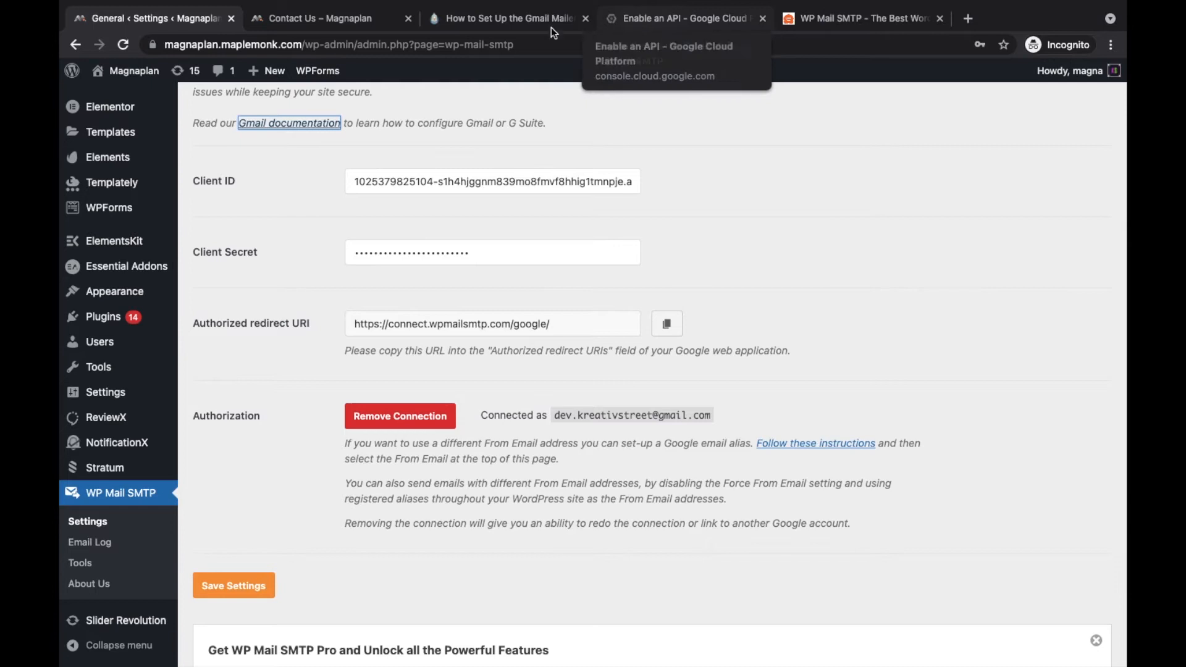
left_click(518, 21)
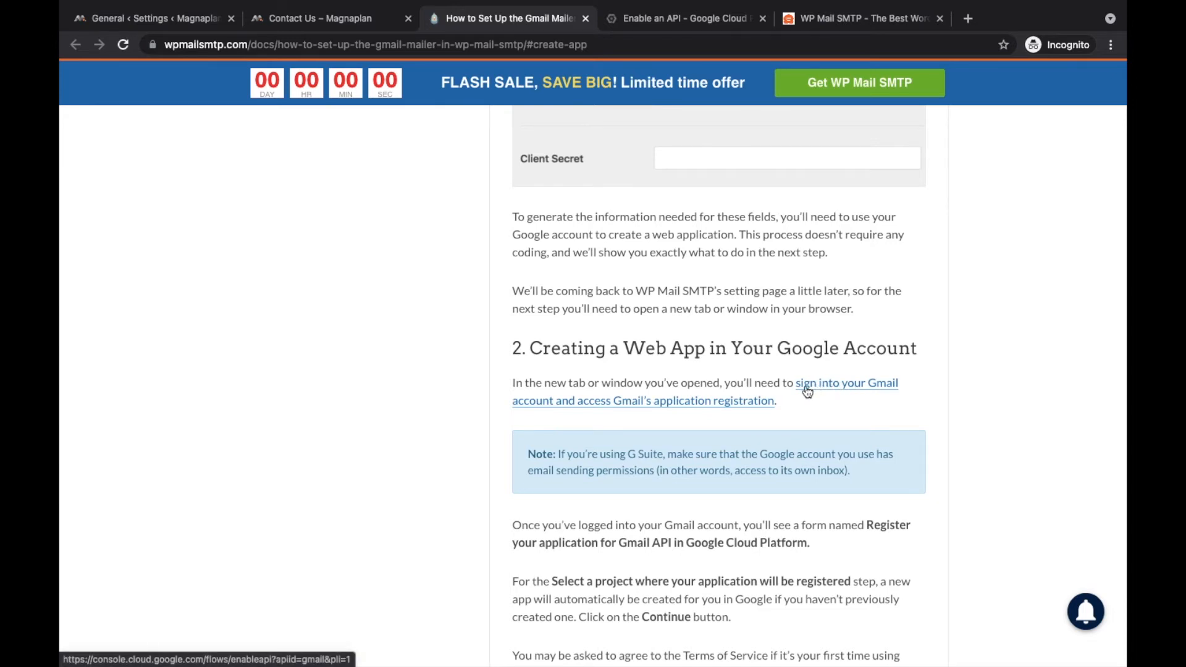
left_click(669, 20)
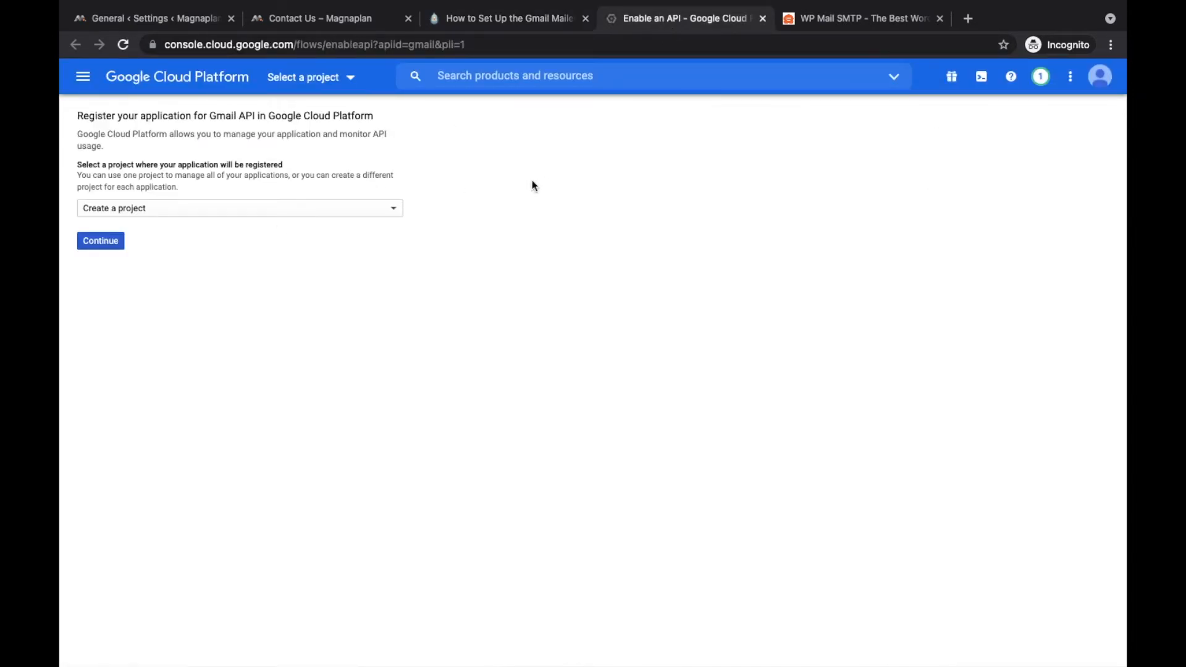
Step: Keep 'Create a project' selected and continue to enable the Gmail API for 'My Project'
left_click(168, 211)
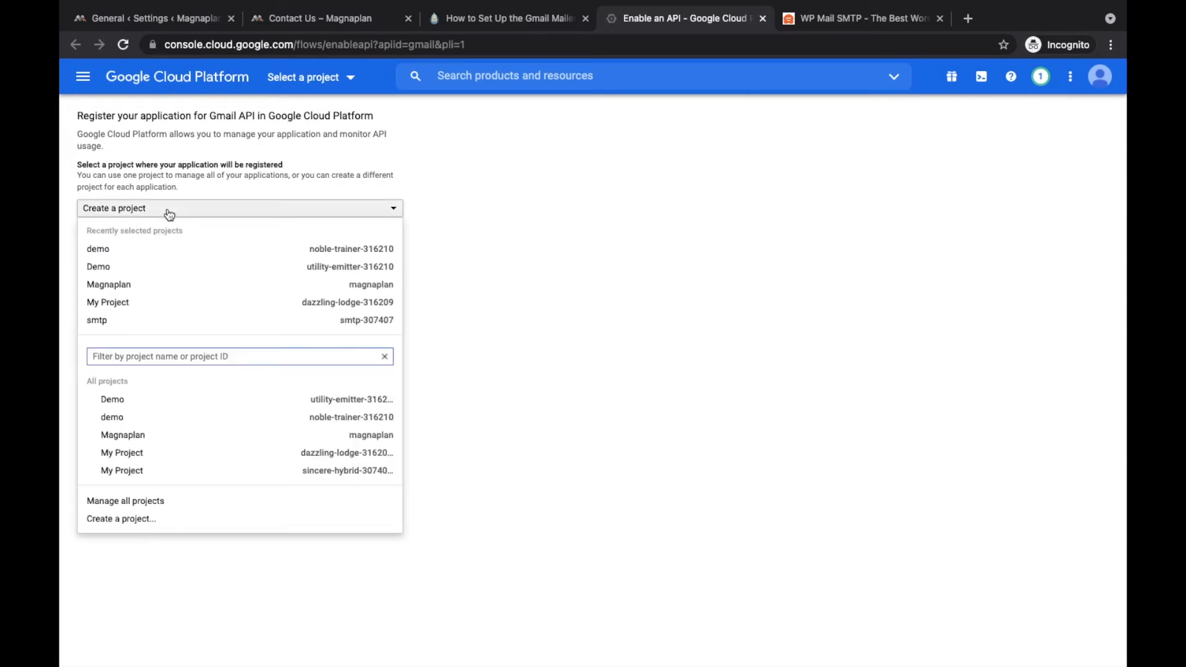
left_click(168, 211)
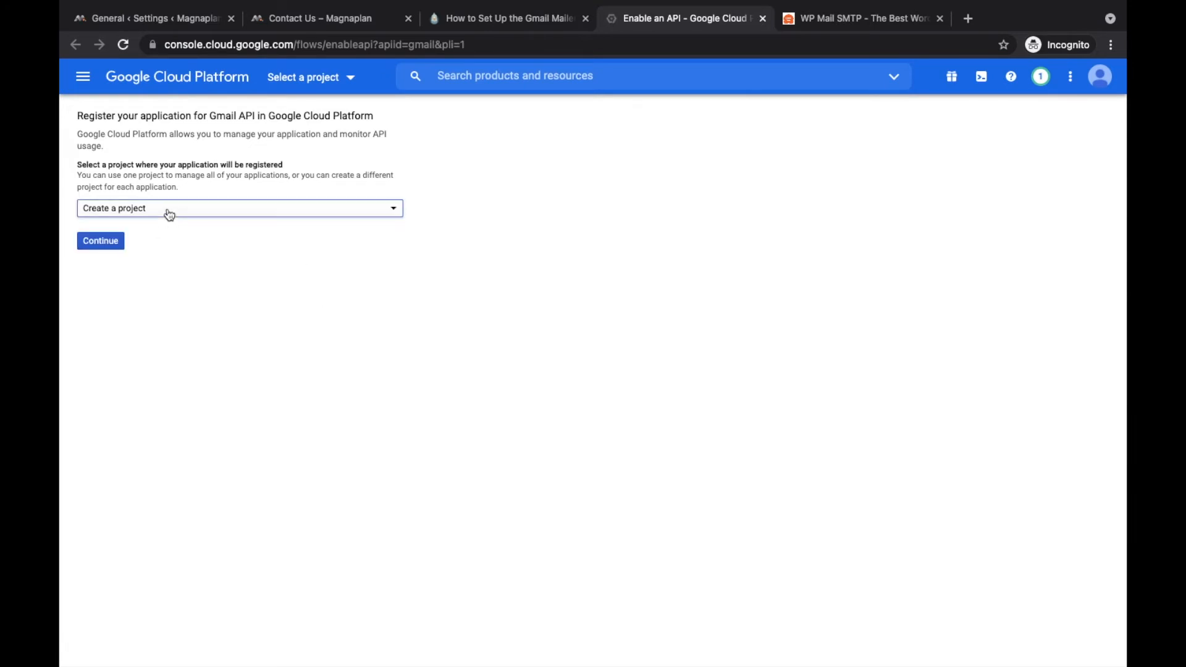
left_click(114, 241)
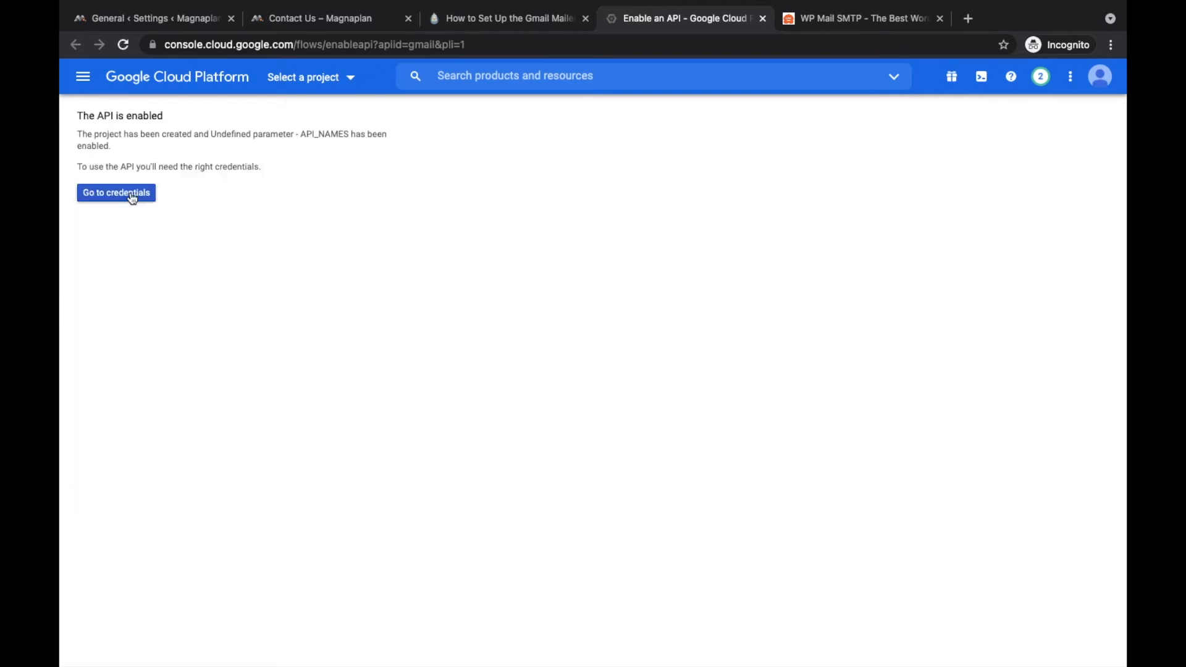
left_click(116, 193)
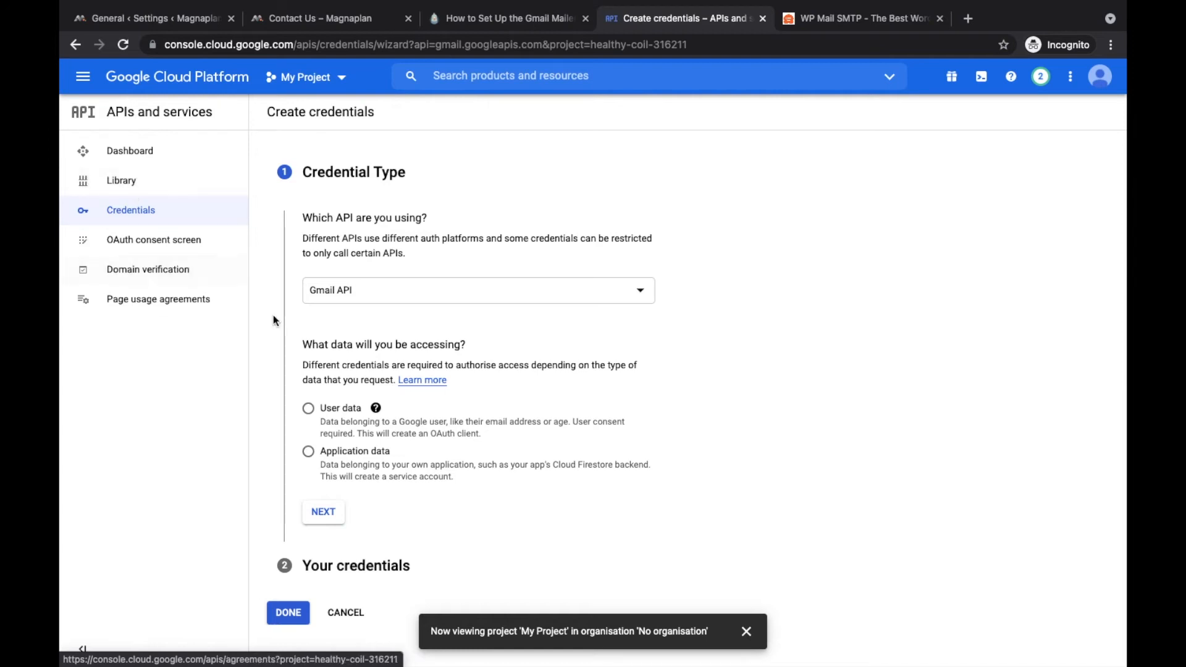
Step: Choose Gmail API with User data as the credential type and continue
left_click(368, 294)
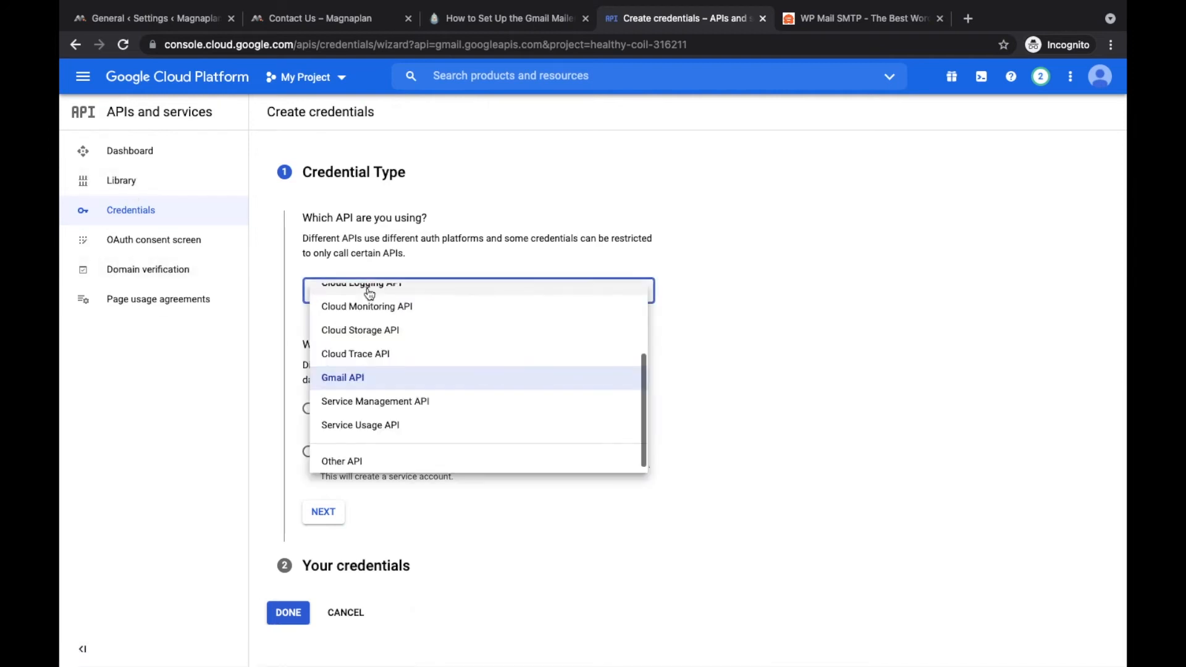
left_click(358, 378)
left_click(308, 409)
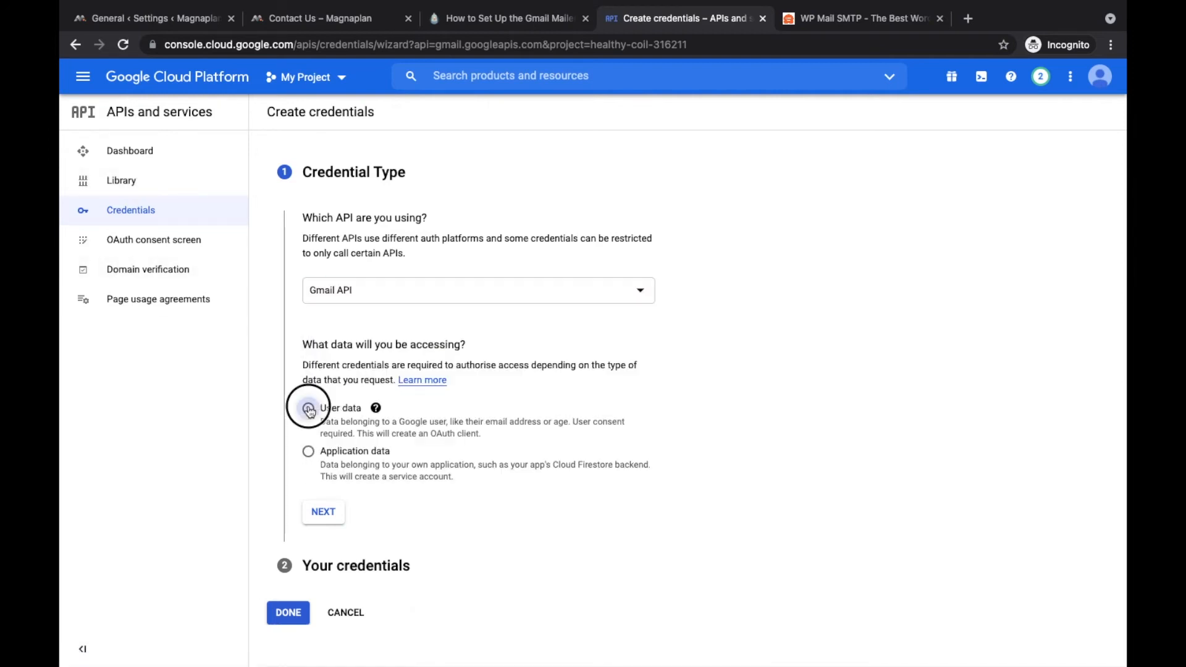
left_click(323, 512)
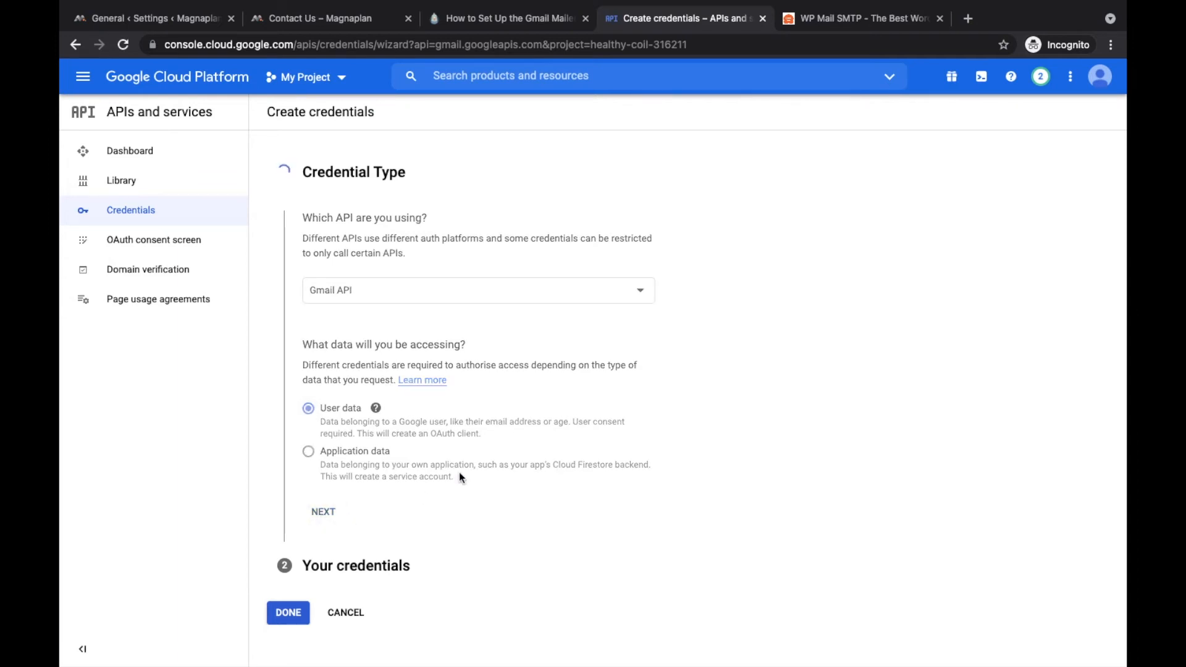
Step: Name the consent app 'demo' and pick the account's address as the support email
left_click(378, 364)
type("demo")
key("Tab")
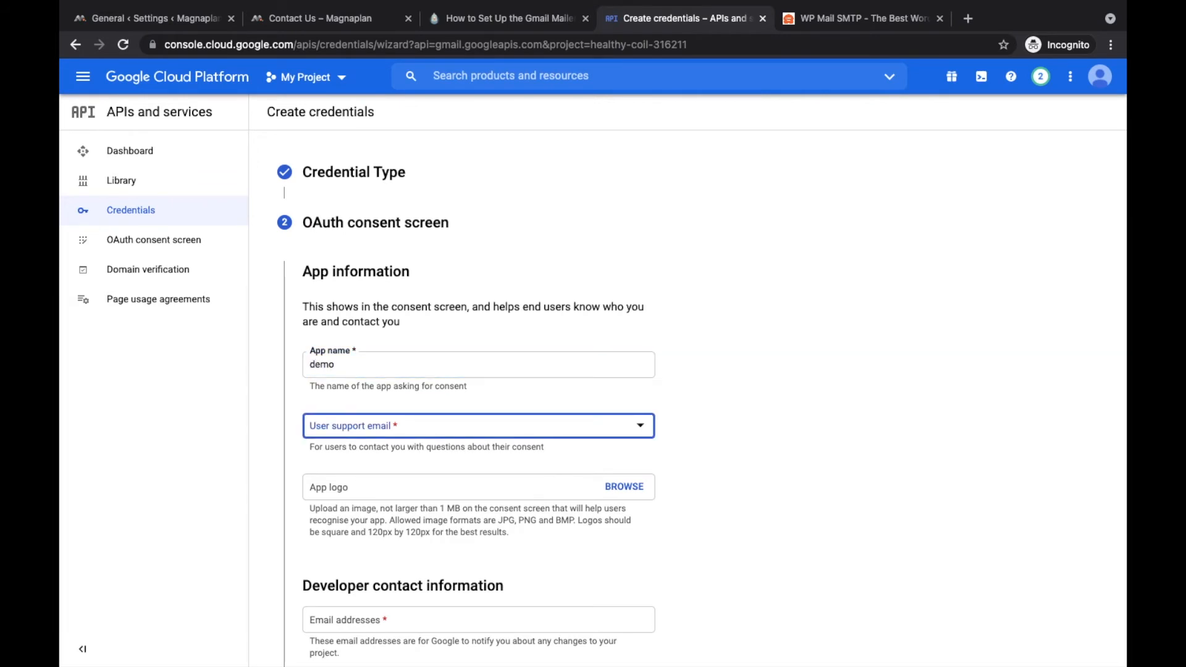
left_click(387, 433)
left_click(384, 431)
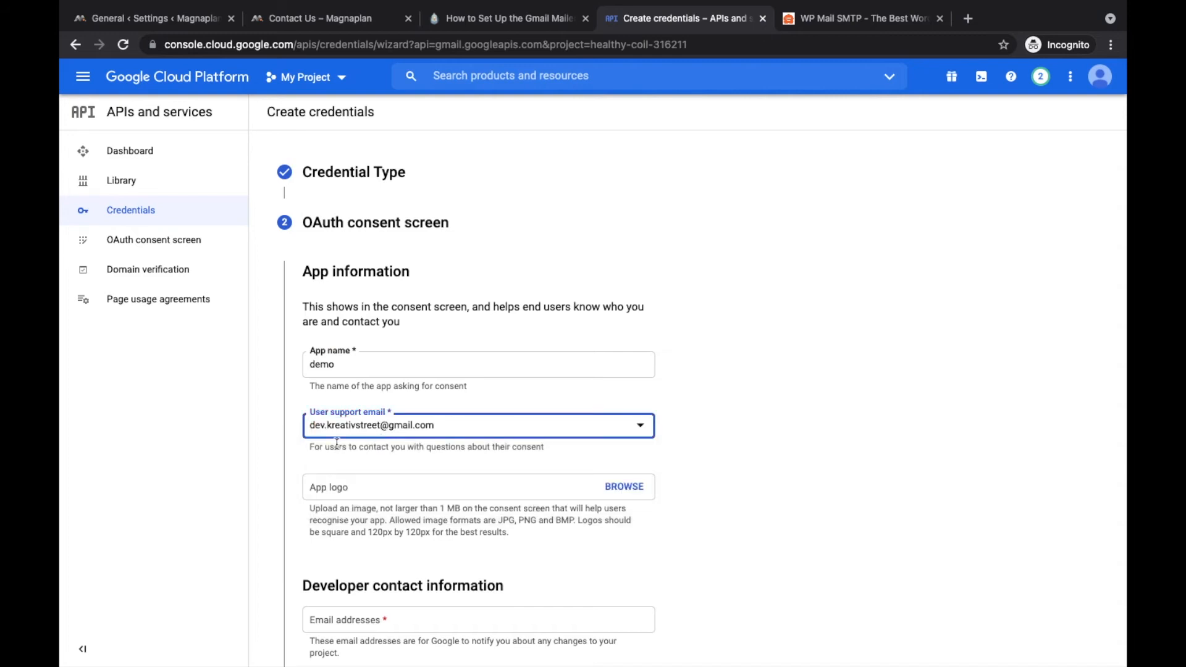
scroll(337, 444, "down", 2)
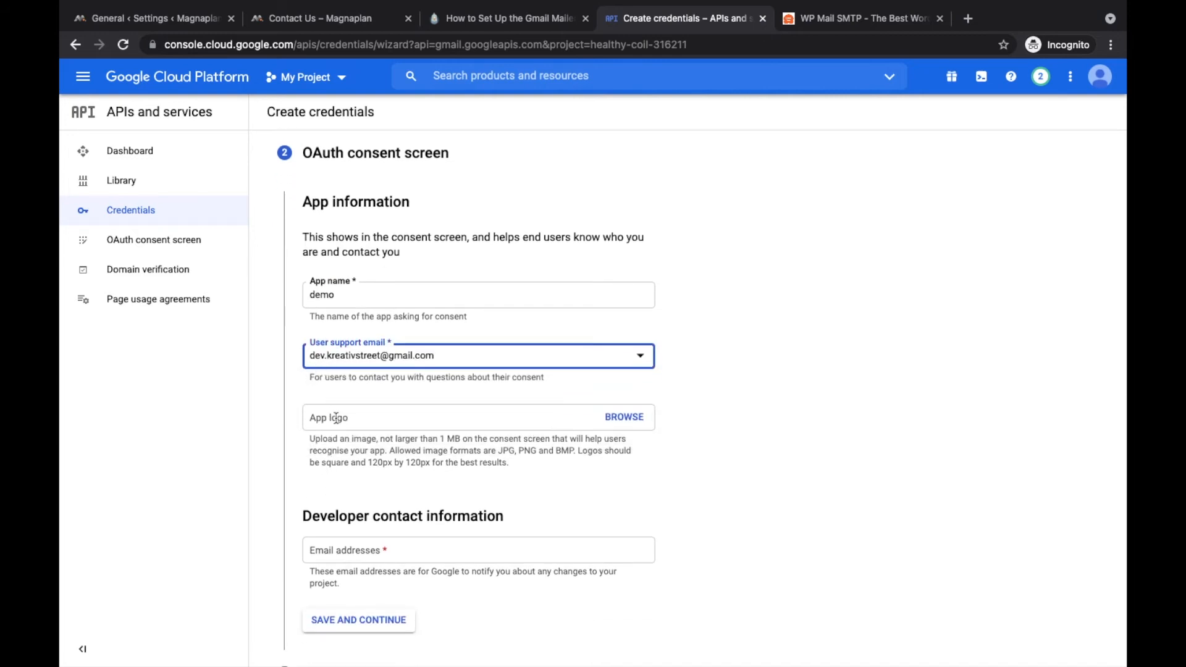
scroll(336, 418, "down", 4)
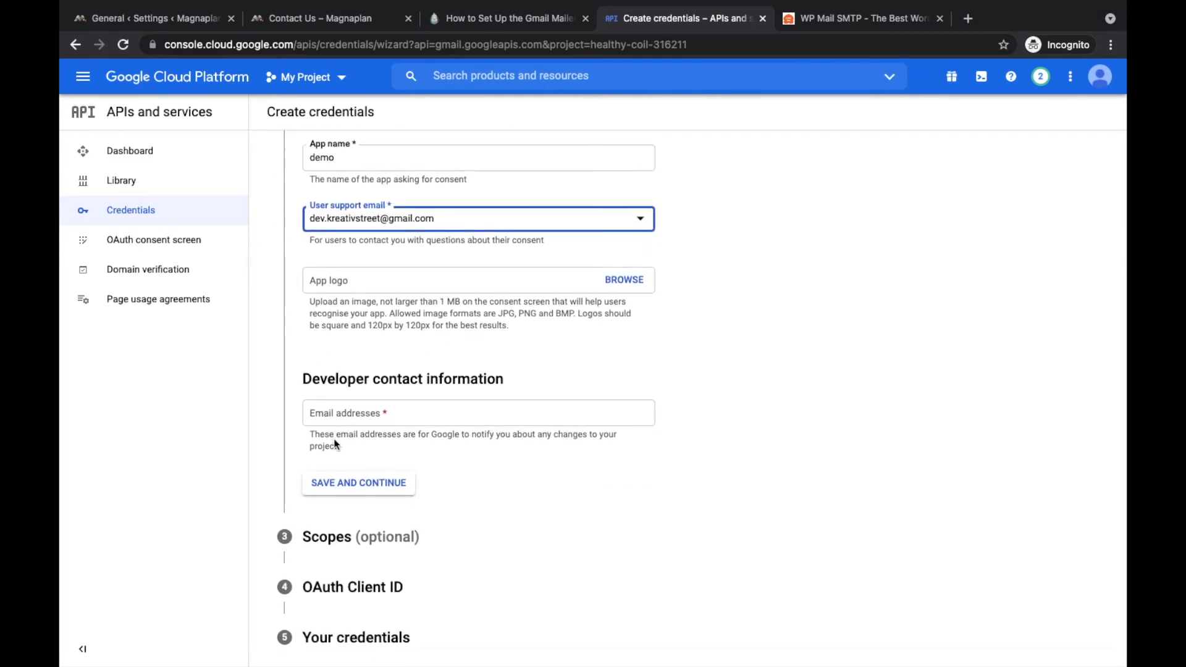
Step: Enter the developer contact email address and save the consent details
left_click(348, 414)
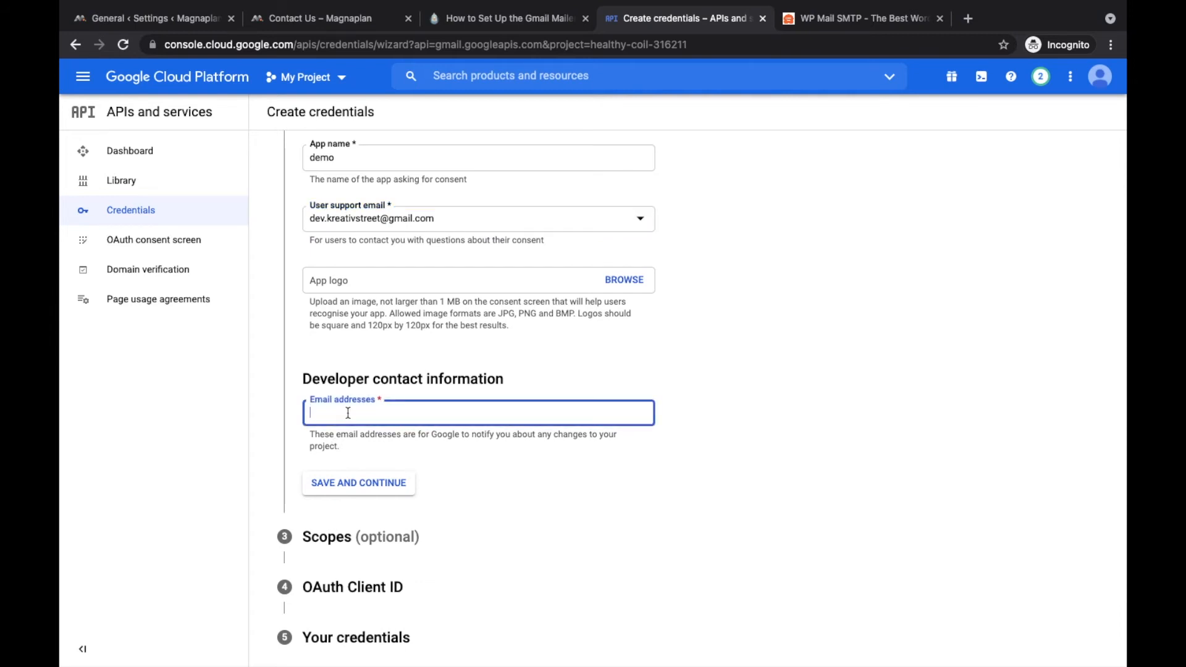
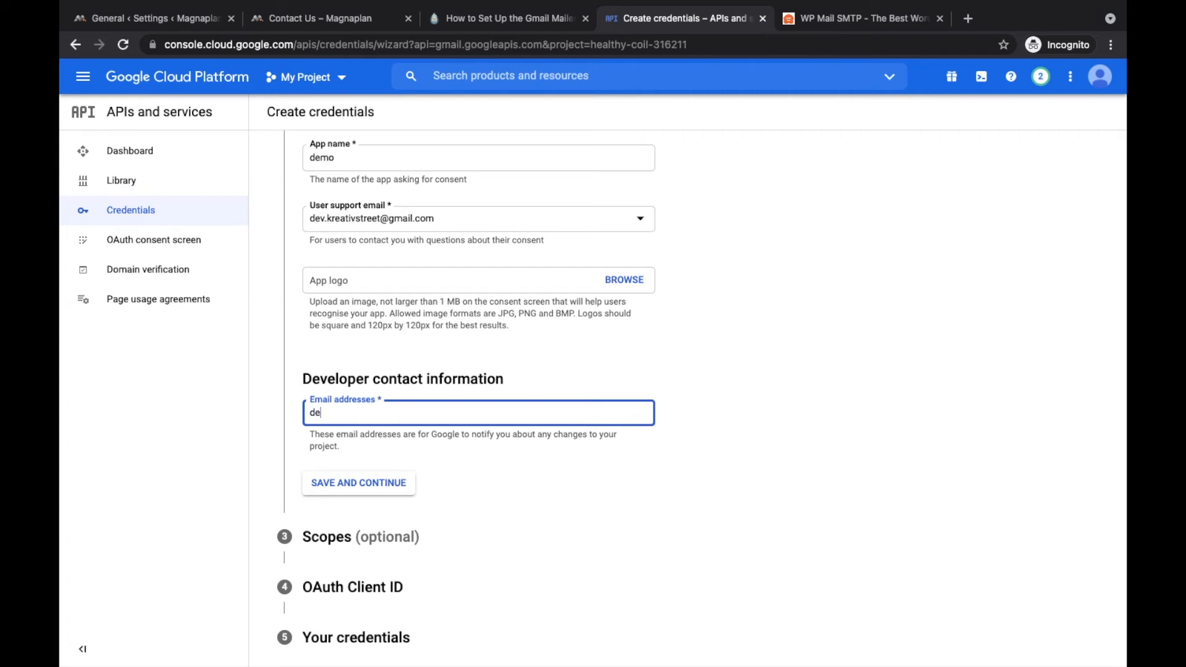
key("Return")
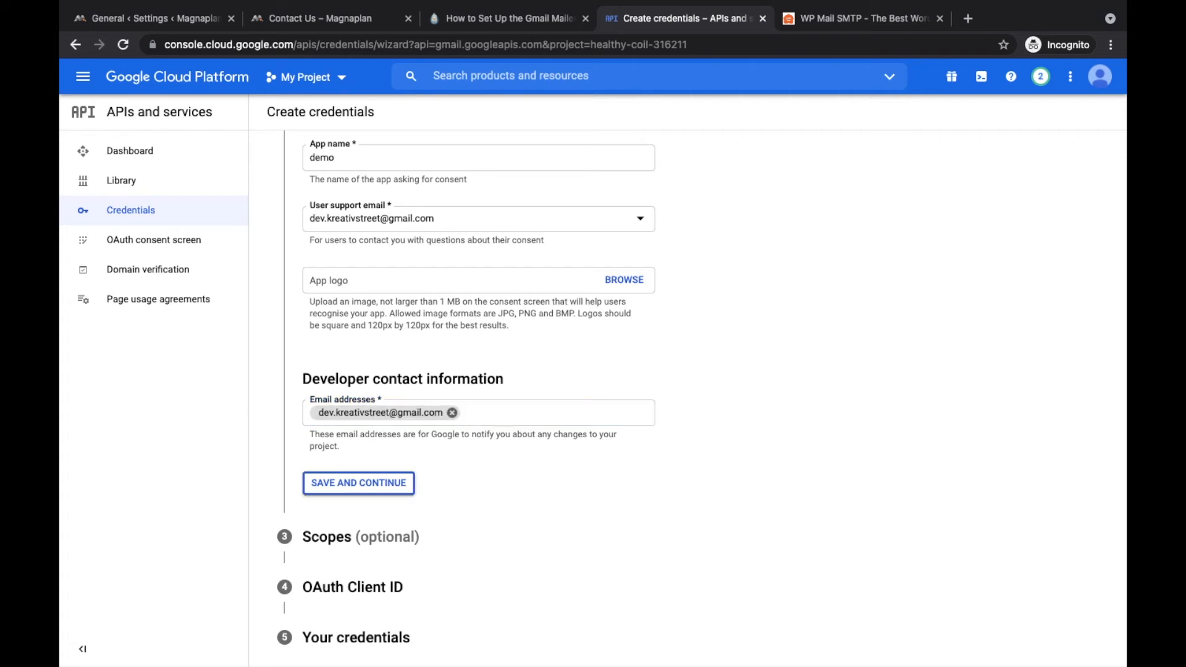
left_click(330, 491)
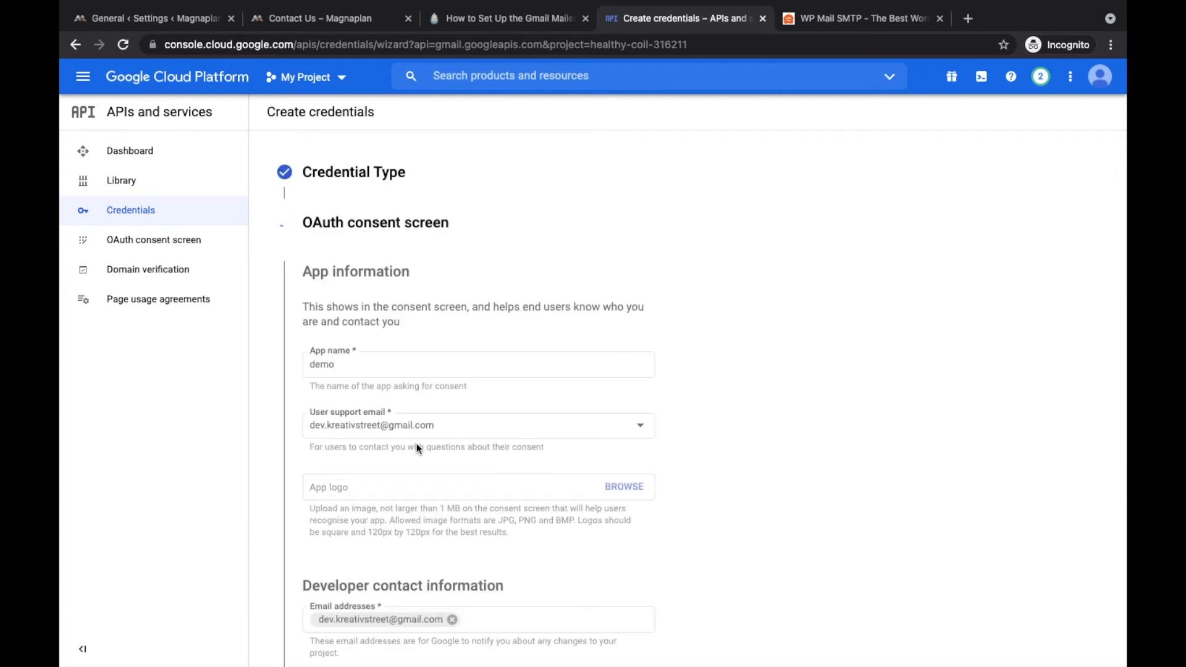
Step: Skip scopes, set the OAuth client type to Web application, and finish the wizard
scroll(418, 449, "down", 6)
scroll(432, 341, "down", 1)
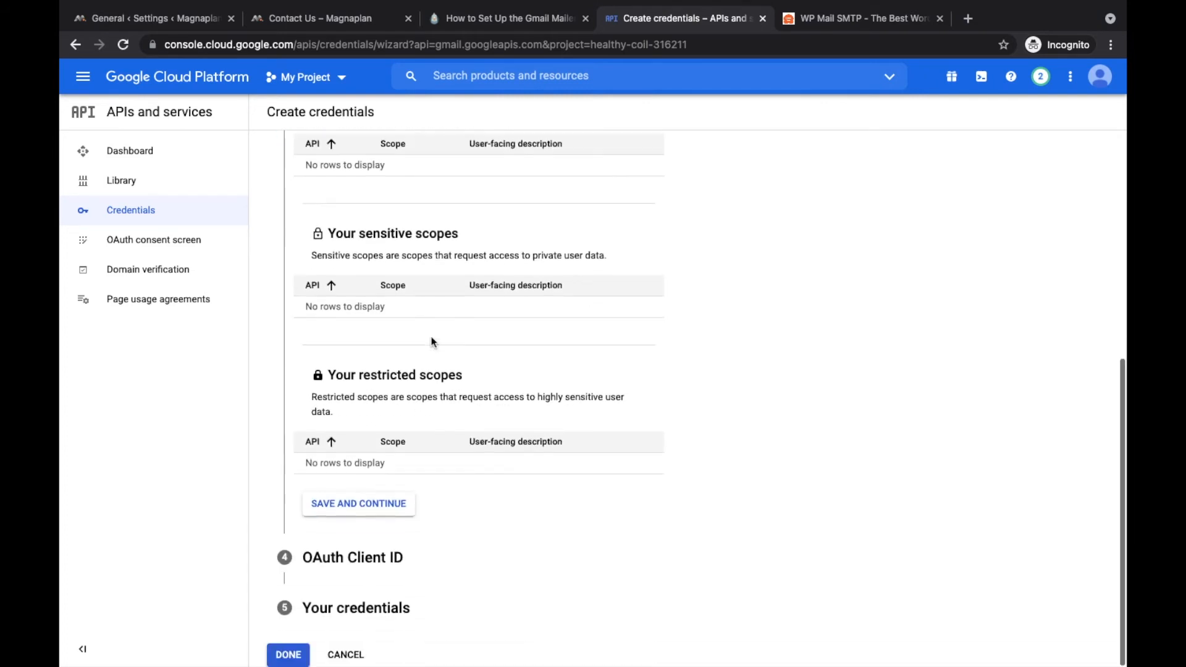
left_click(366, 508)
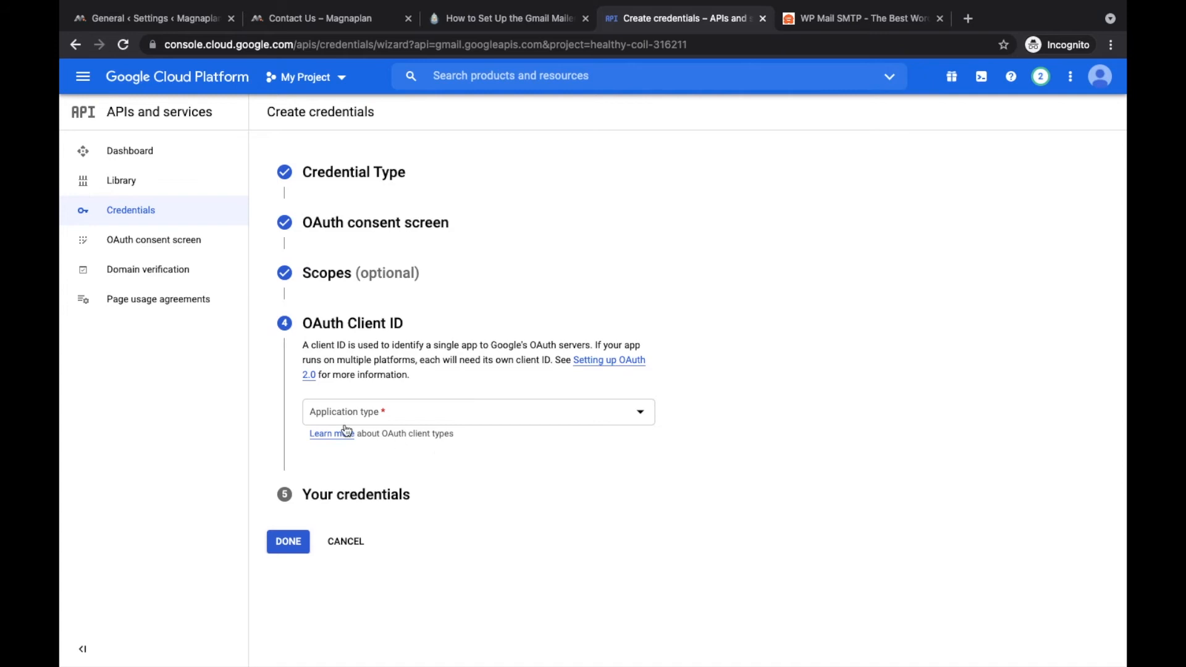
left_click(370, 420)
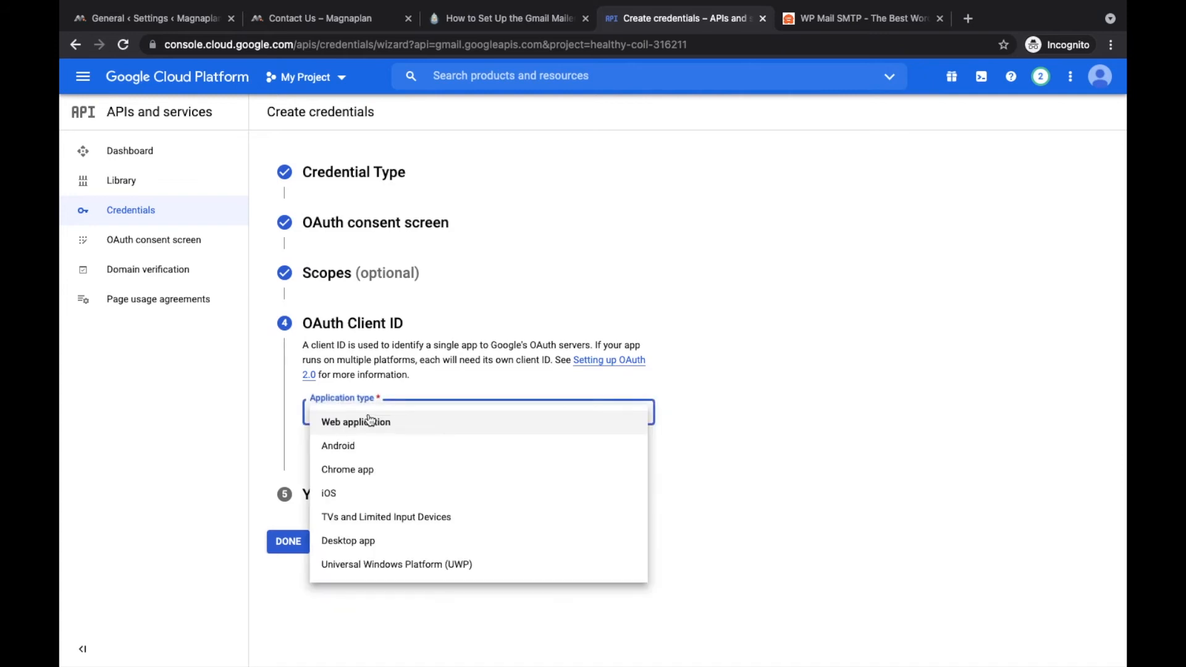
left_click(357, 421)
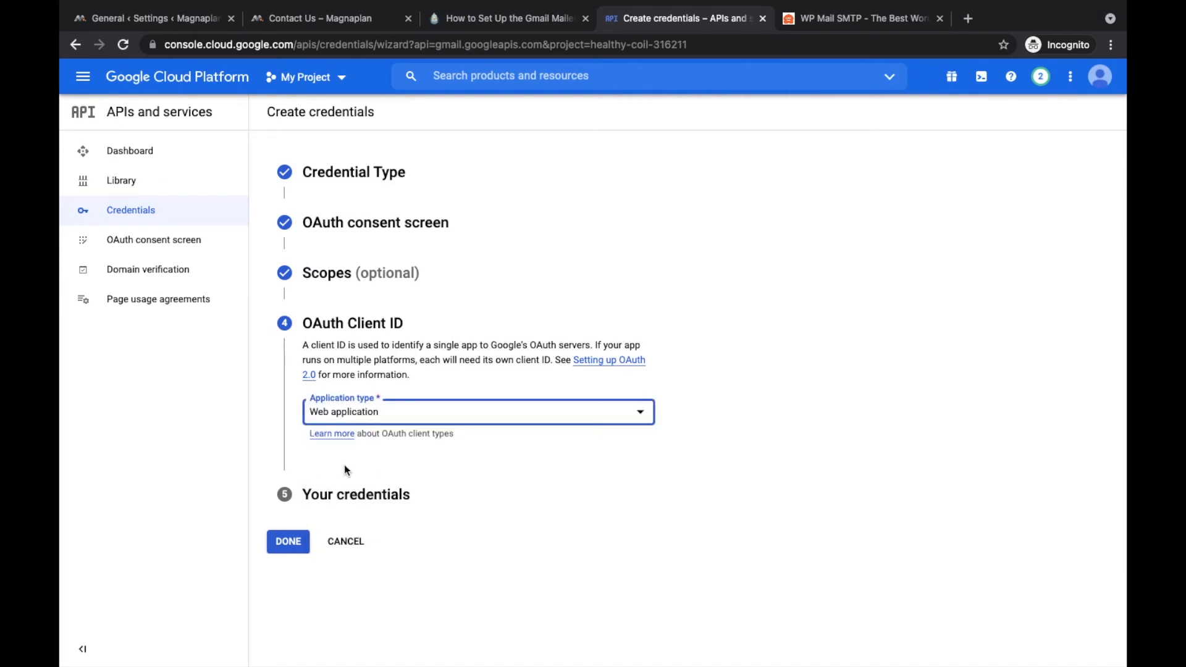
left_click(305, 543)
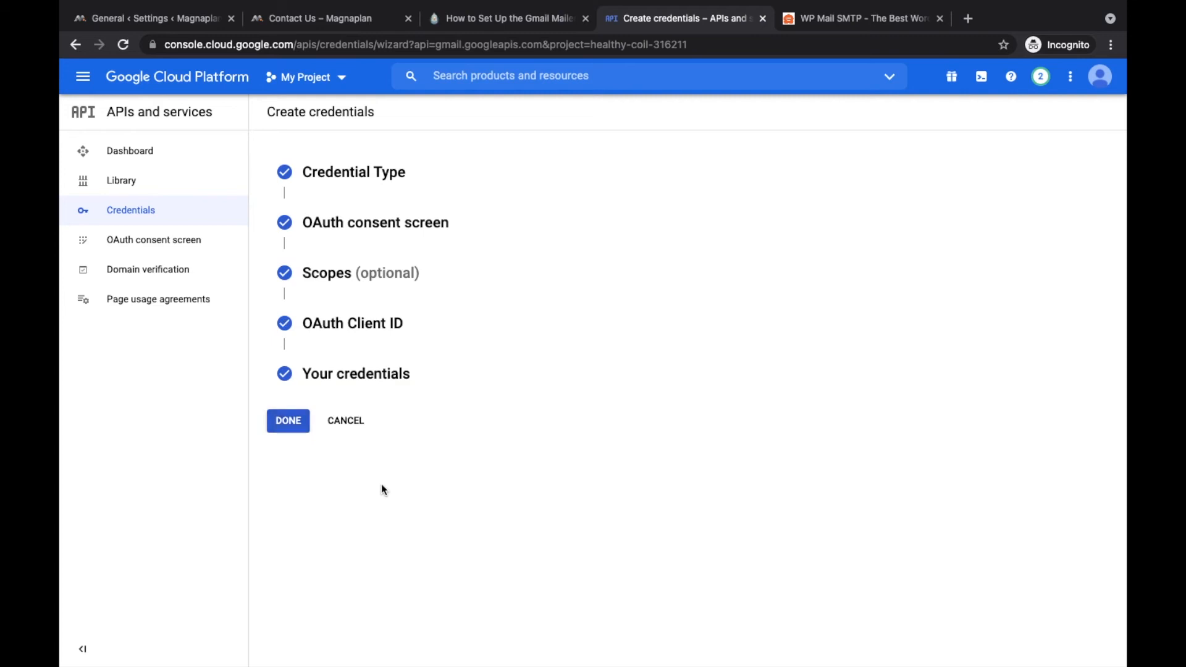
left_click(302, 426)
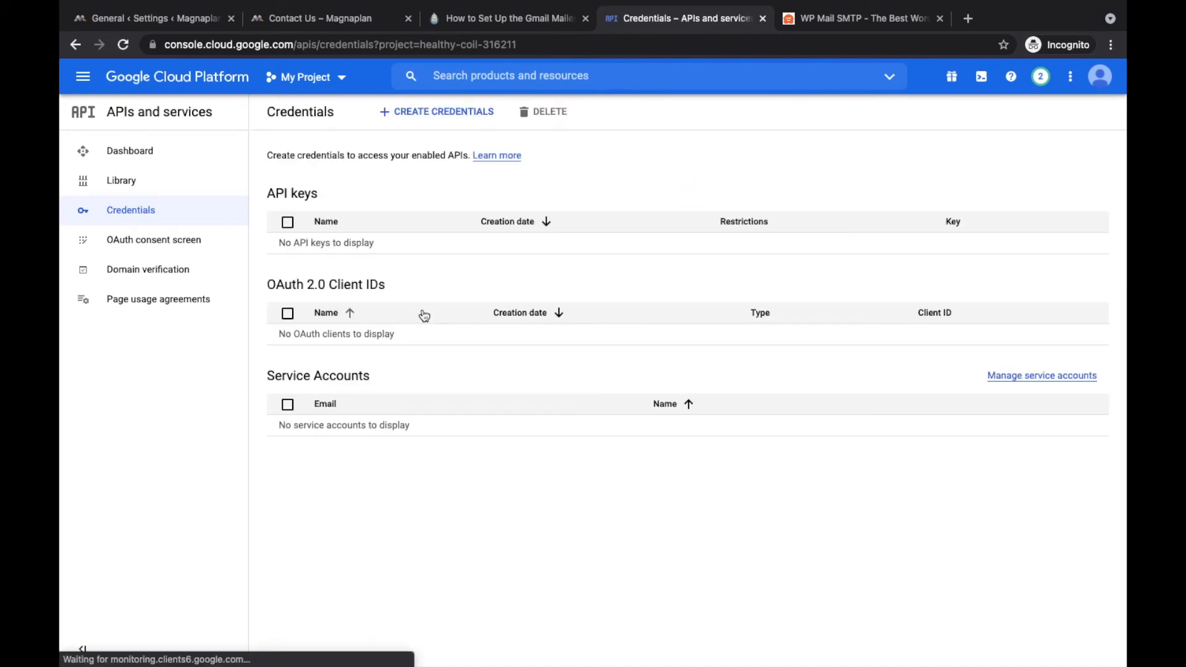
Step: Open the OAuth consent screen and start editing the demo app's registration
left_click(188, 251)
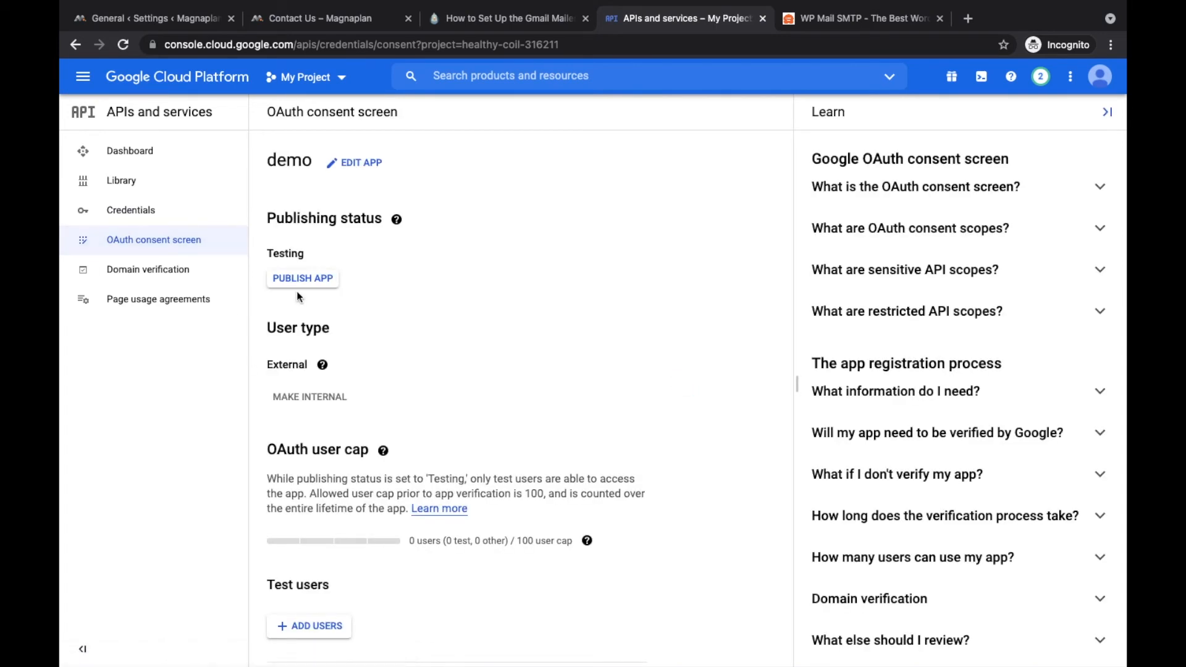
scroll(310, 241, "down", 8)
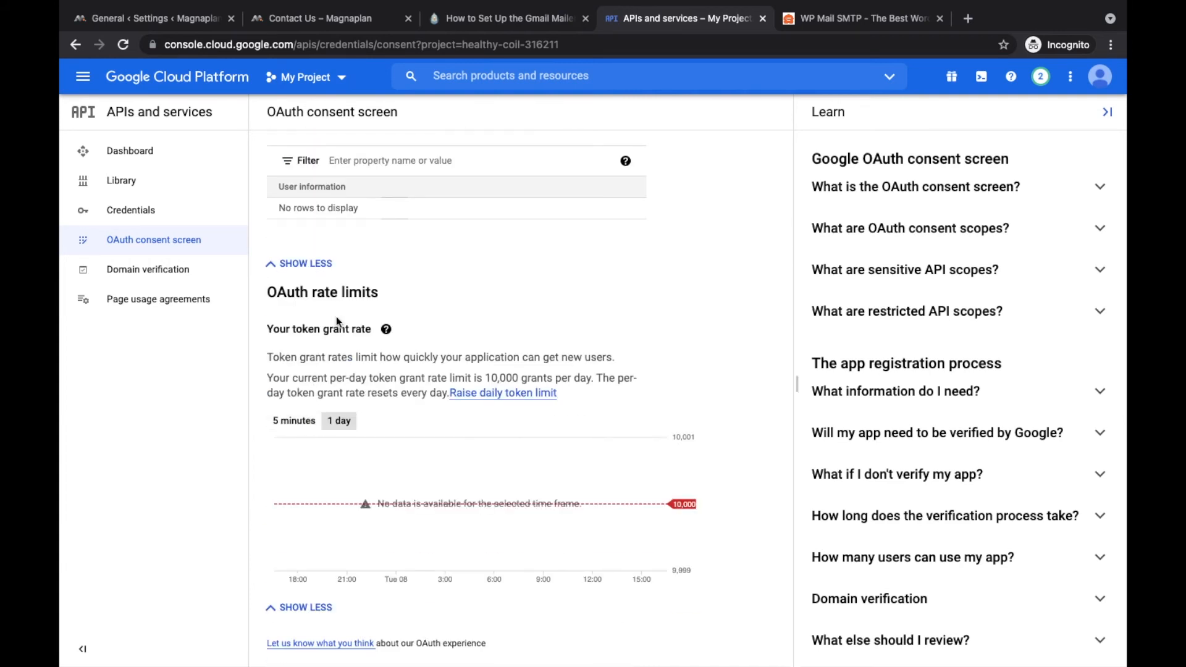
scroll(340, 315, "up", 5)
scroll(362, 247, "up", 3)
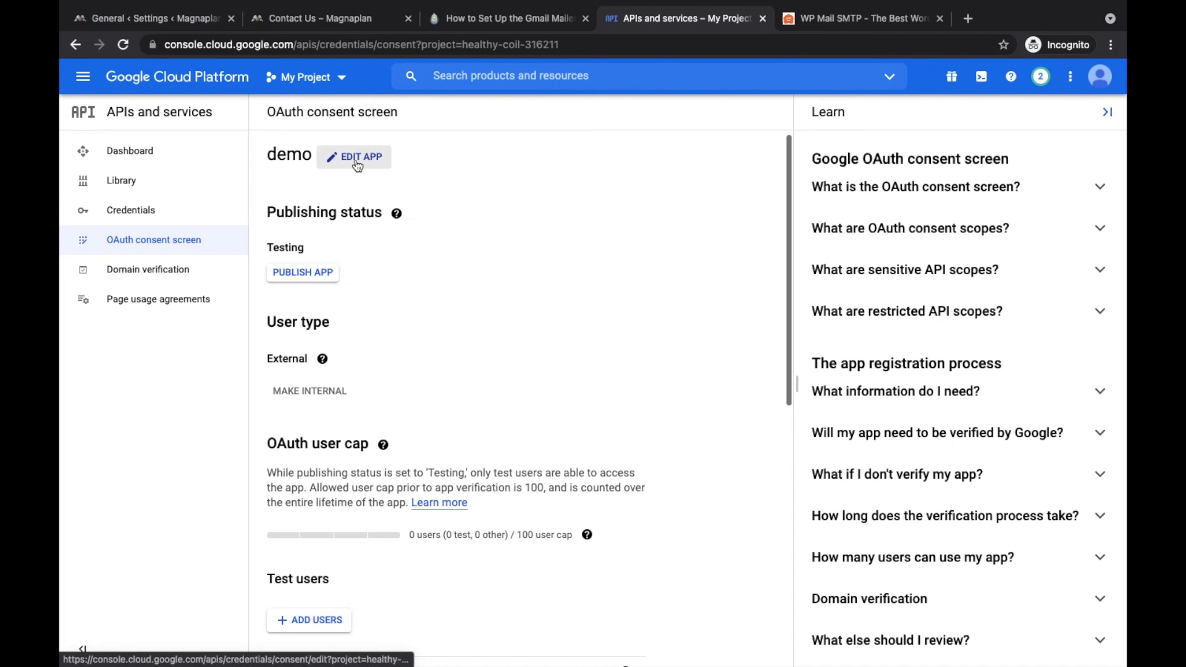
left_click(356, 159)
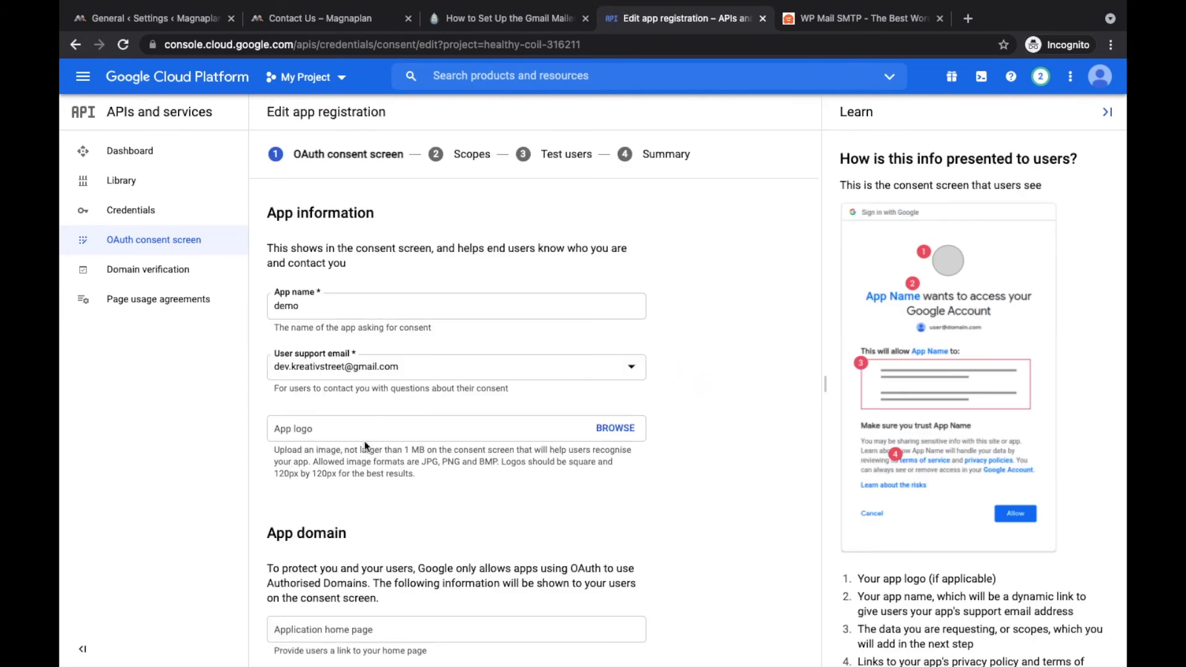
scroll(371, 395, "down", 4)
scroll(383, 414, "down", 2)
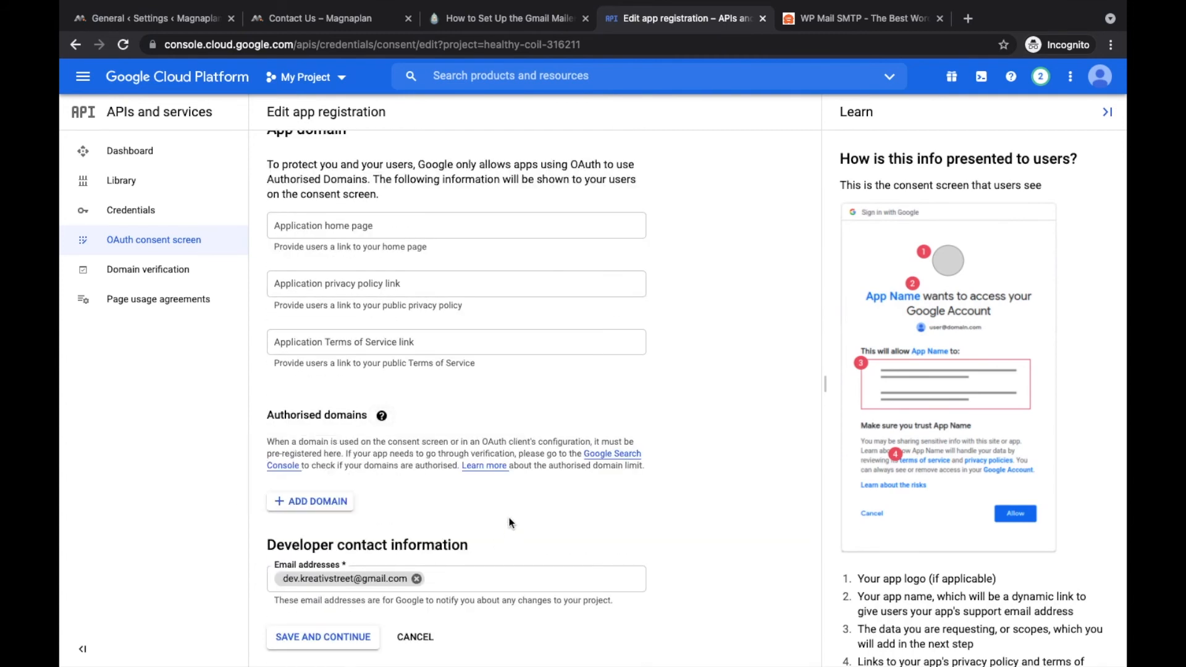
Step: Save through app info, scopes and test users unchanged to the Summary, then back to the dashboard
left_click(349, 648)
scroll(493, 391, "down", 2)
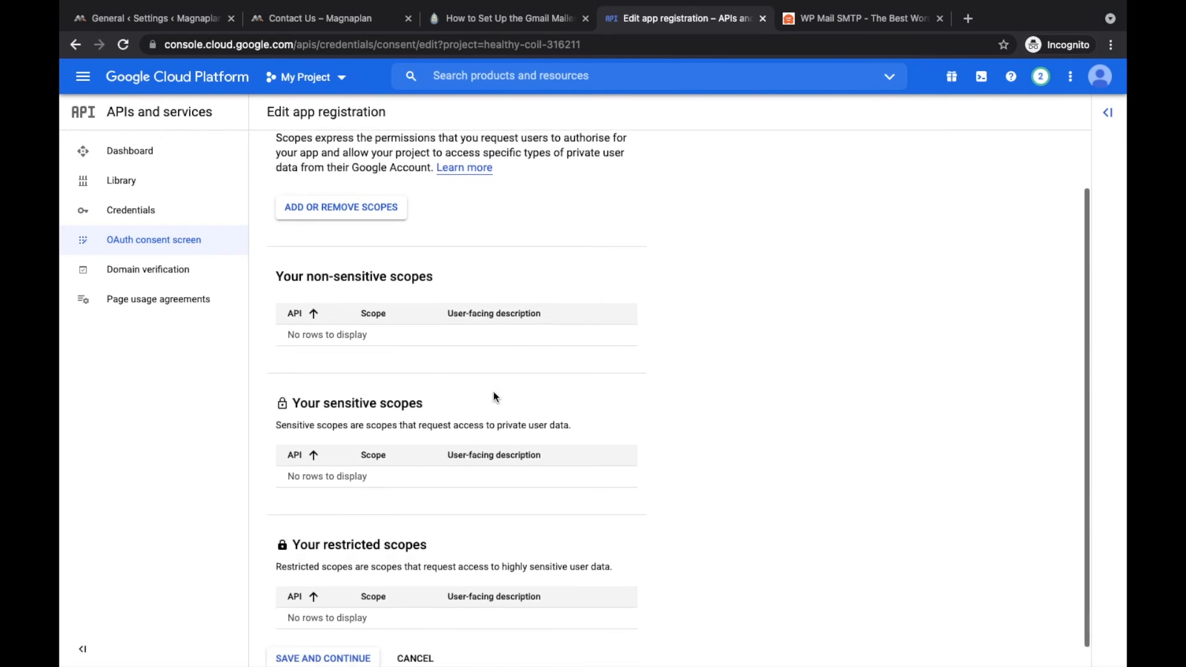
left_click(346, 638)
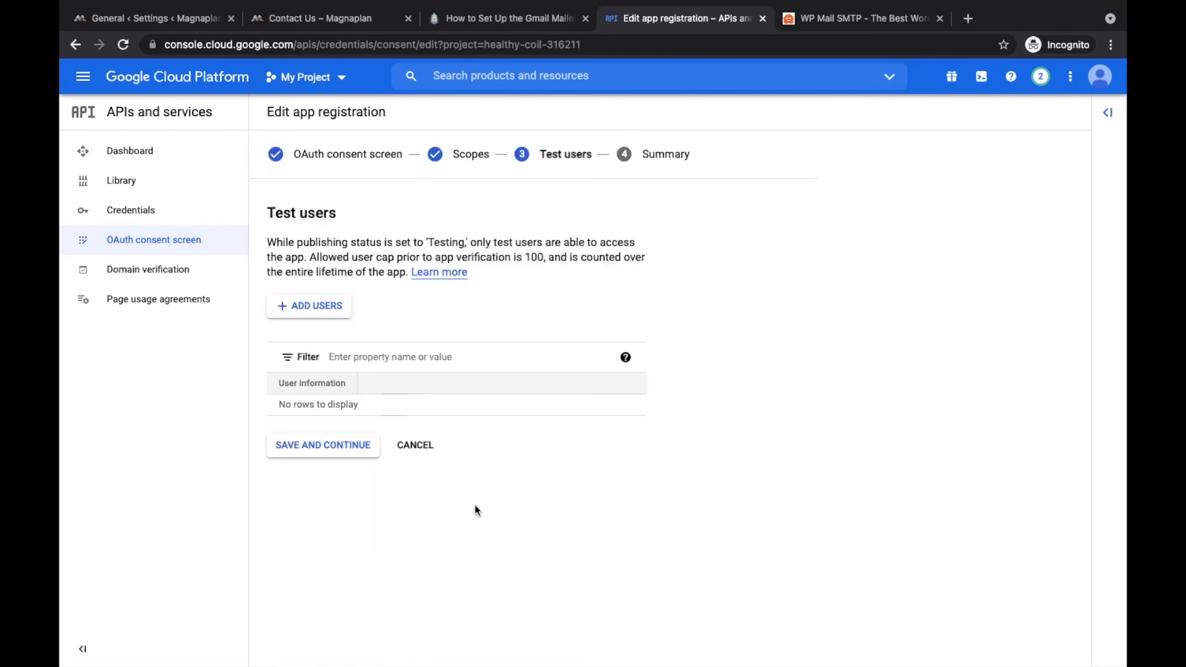
left_click(351, 455)
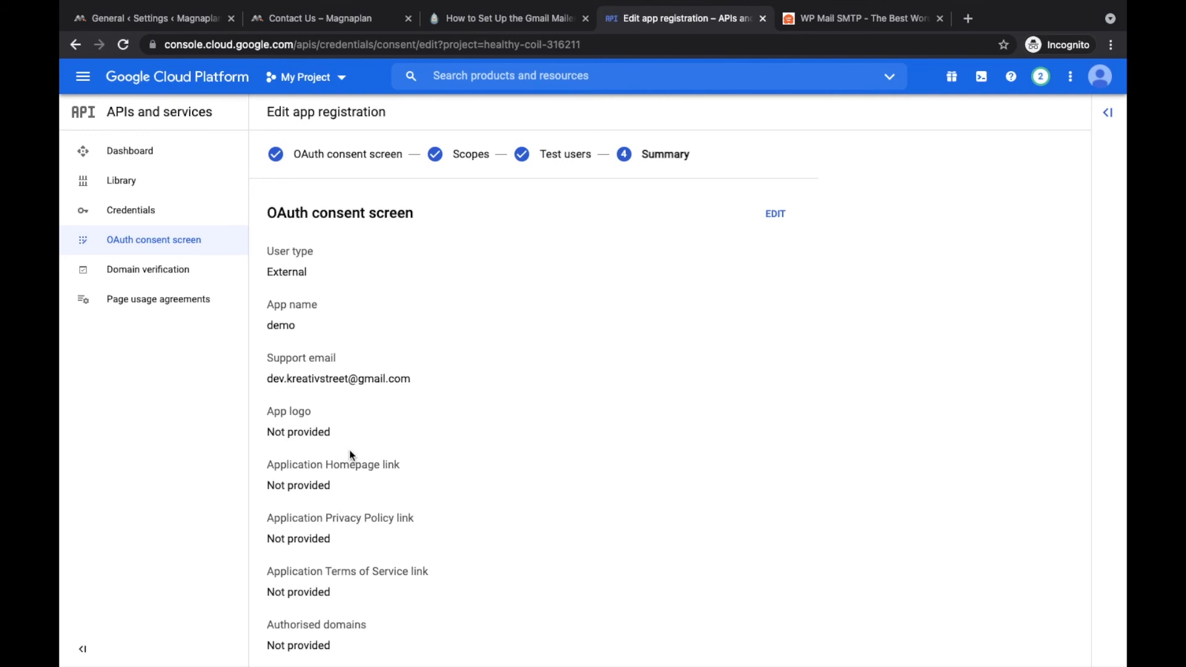
left_click(539, 155)
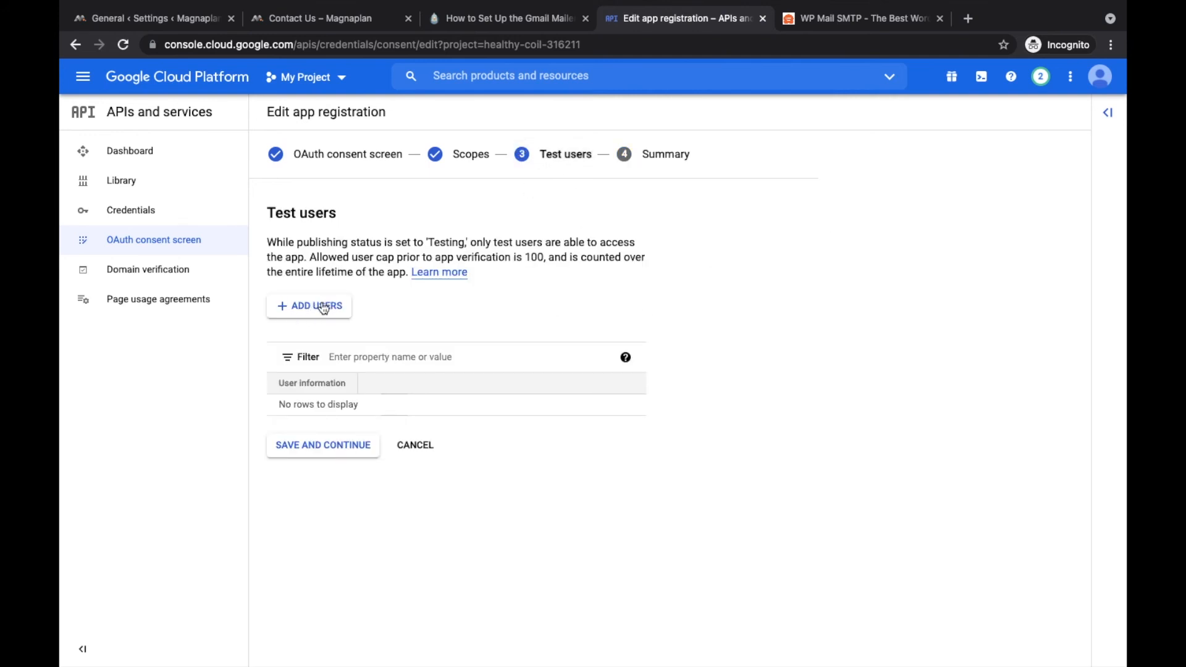
left_click(350, 446)
scroll(526, 295, "down", 6)
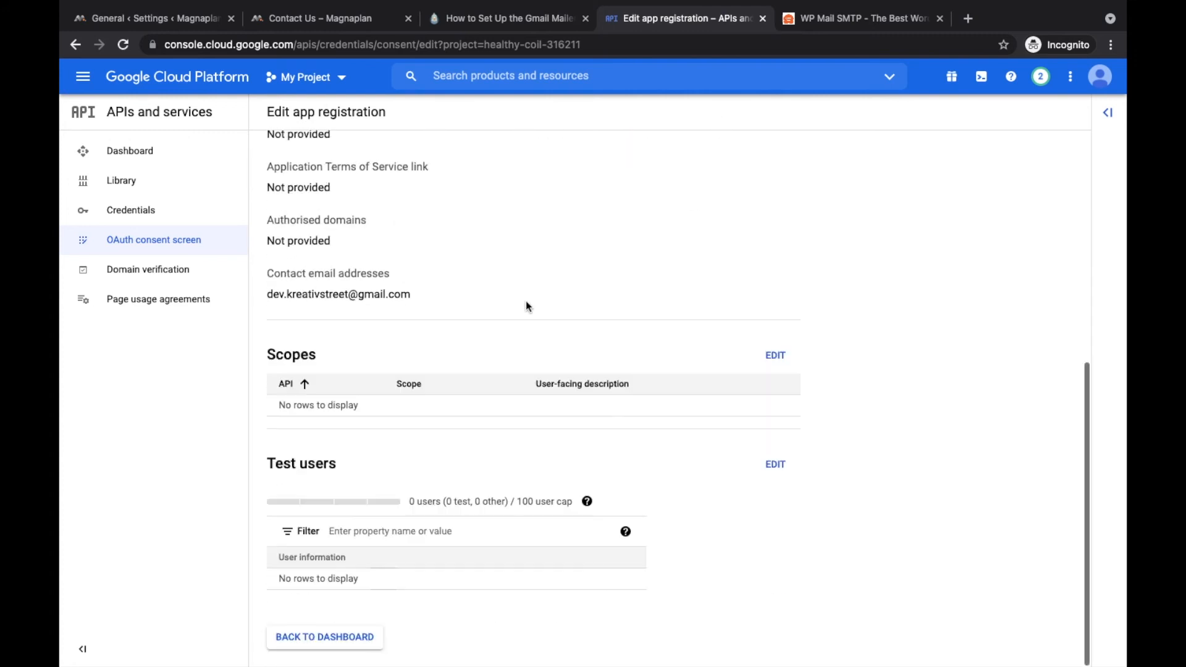
left_click(363, 640)
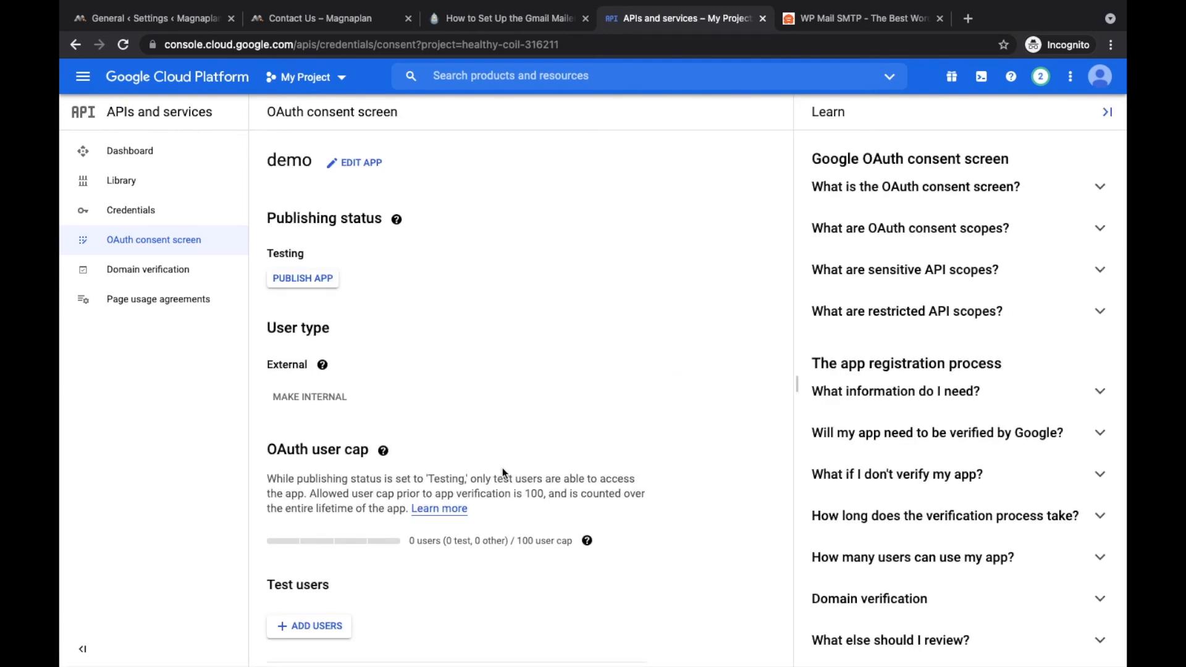
Step: Publish the demo consent app to In production, confirm, and go to the Credentials page
scroll(502, 469, "down", 5)
scroll(371, 290, "up", 4)
scroll(344, 261, "up", 2)
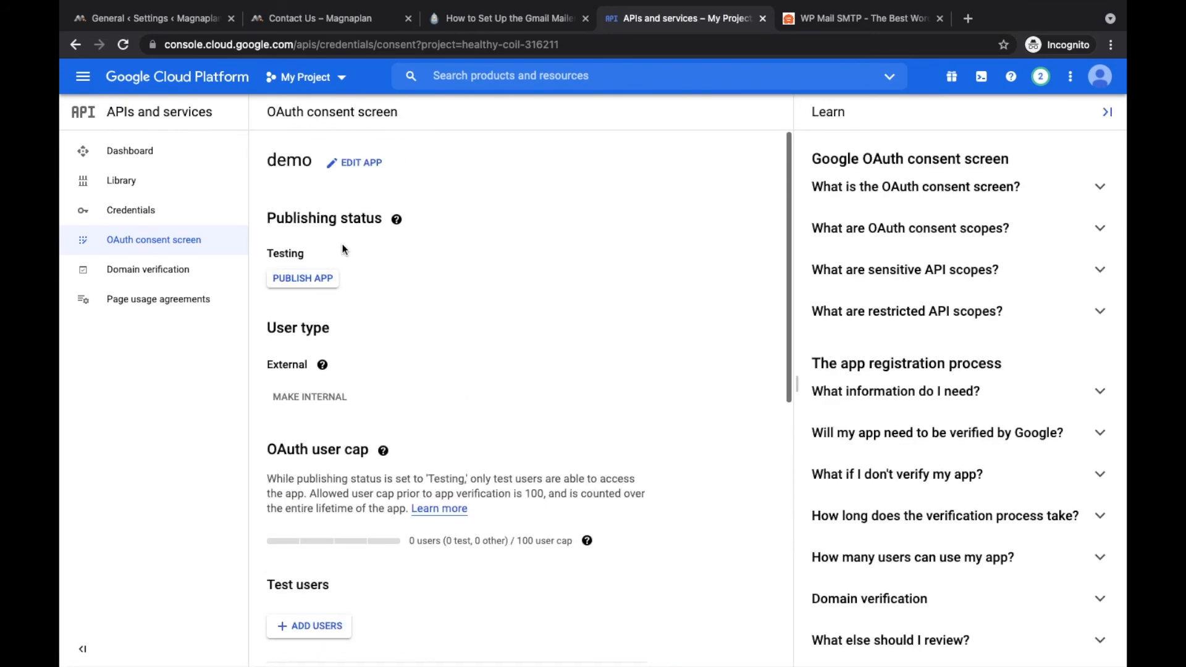
left_click(315, 279)
left_click(753, 439)
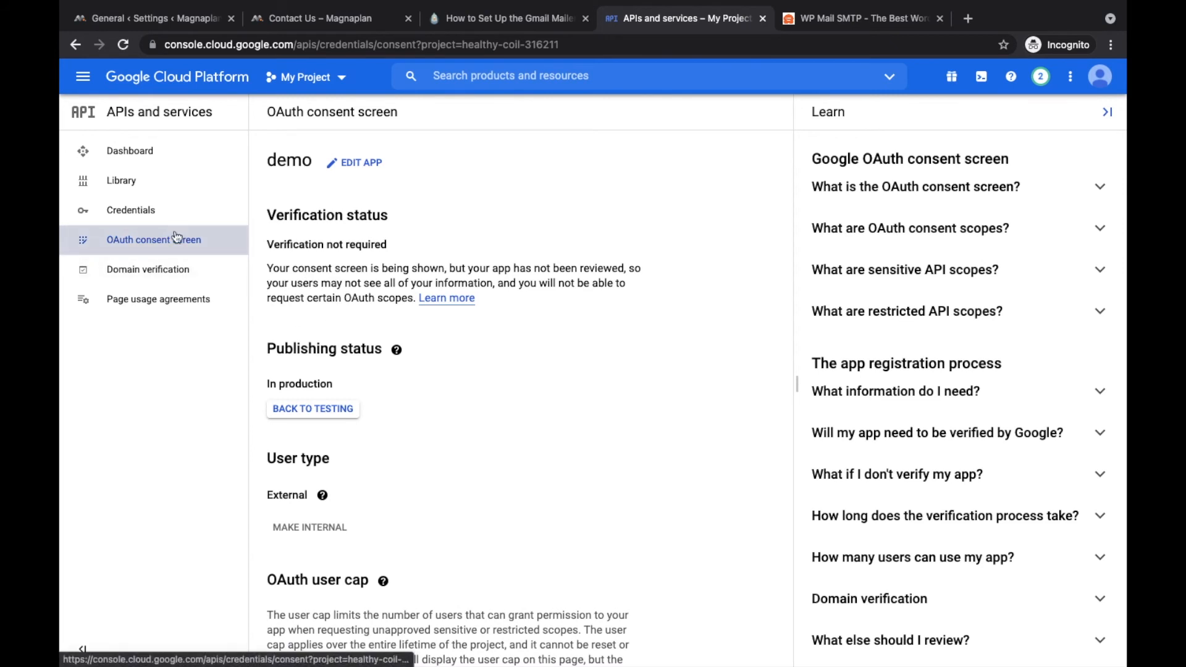
left_click(161, 210)
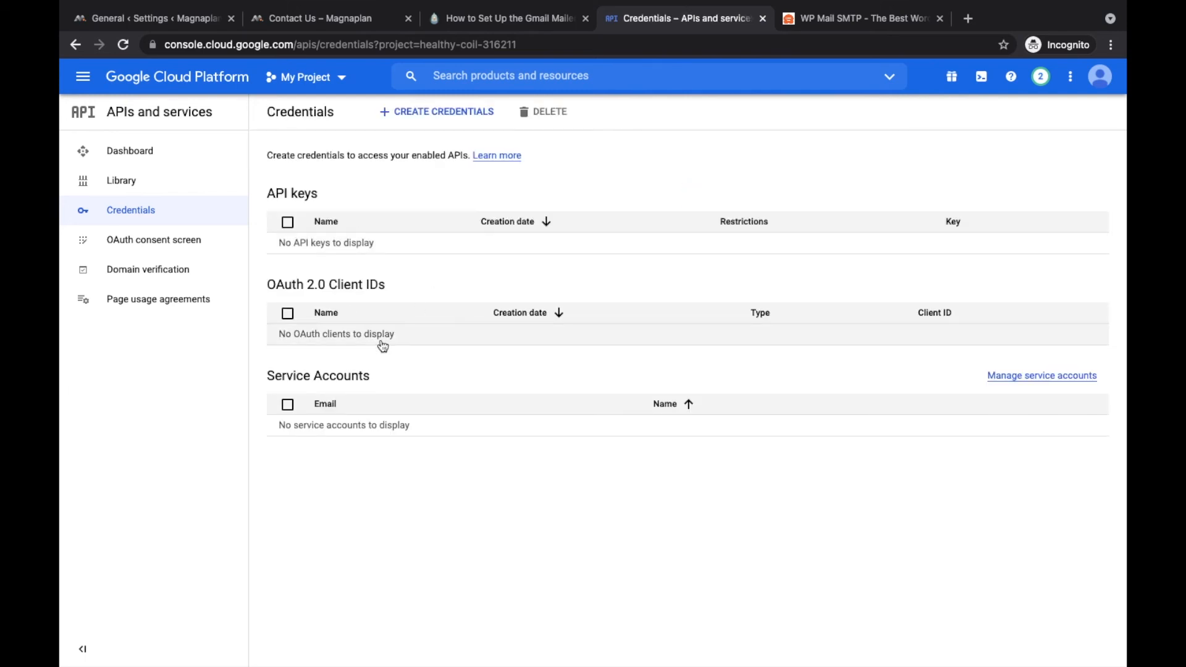
Step: Create an OAuth client ID of type Web application named 'demo'
left_click(428, 114)
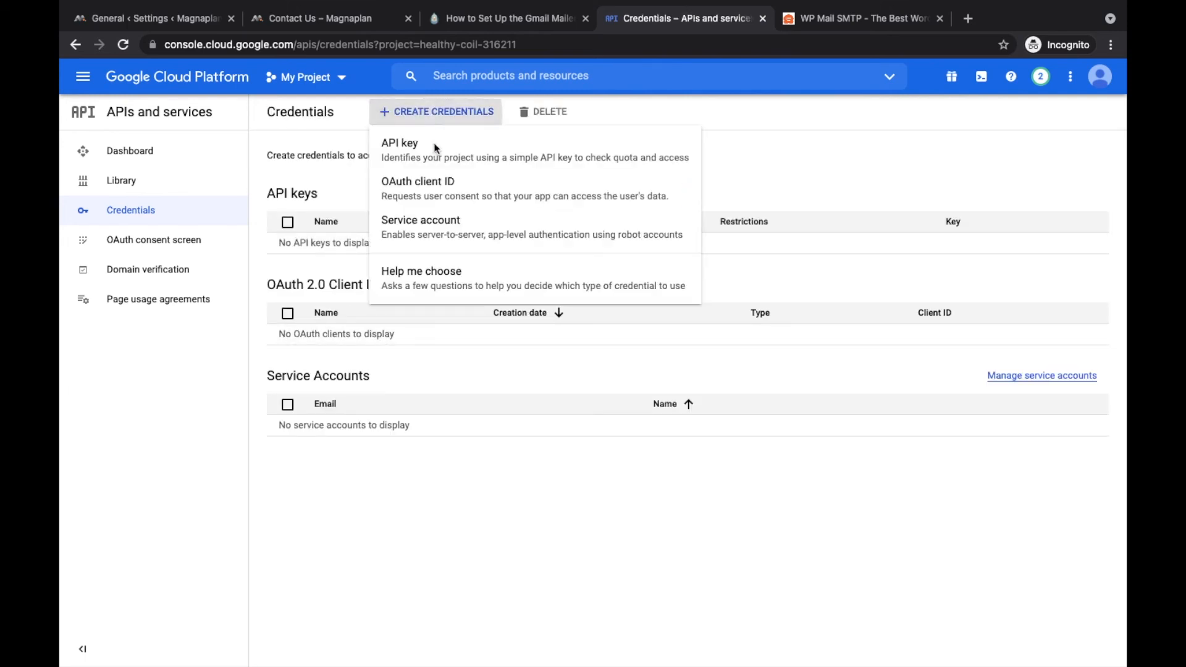
left_click(439, 197)
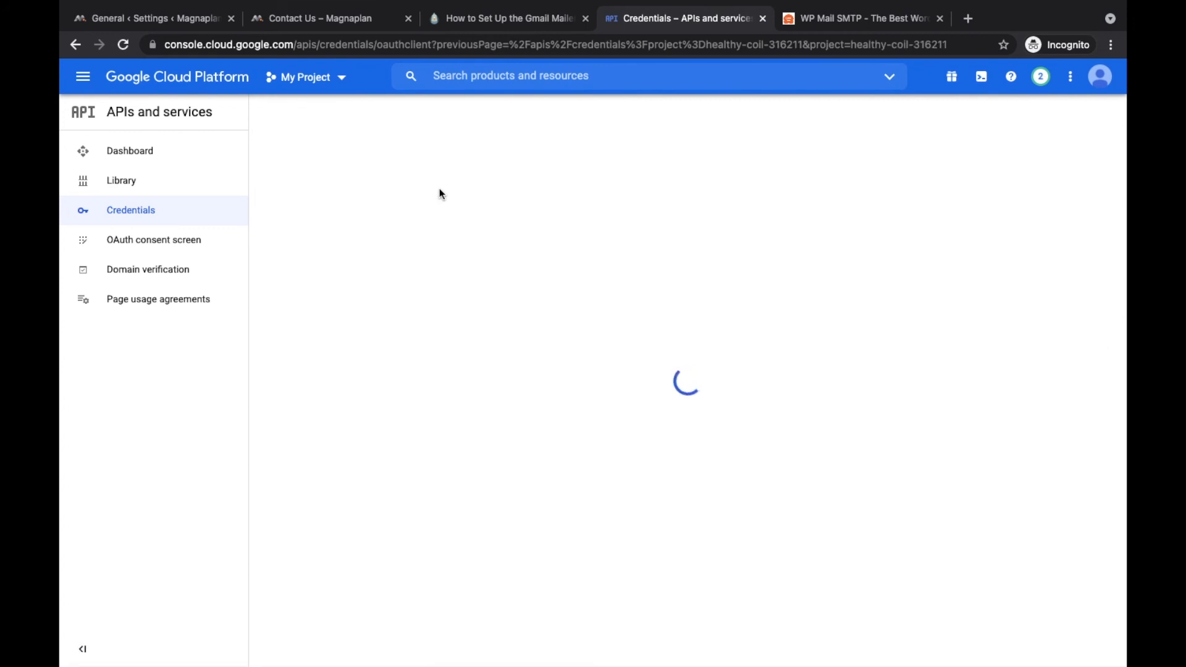
left_click(375, 236)
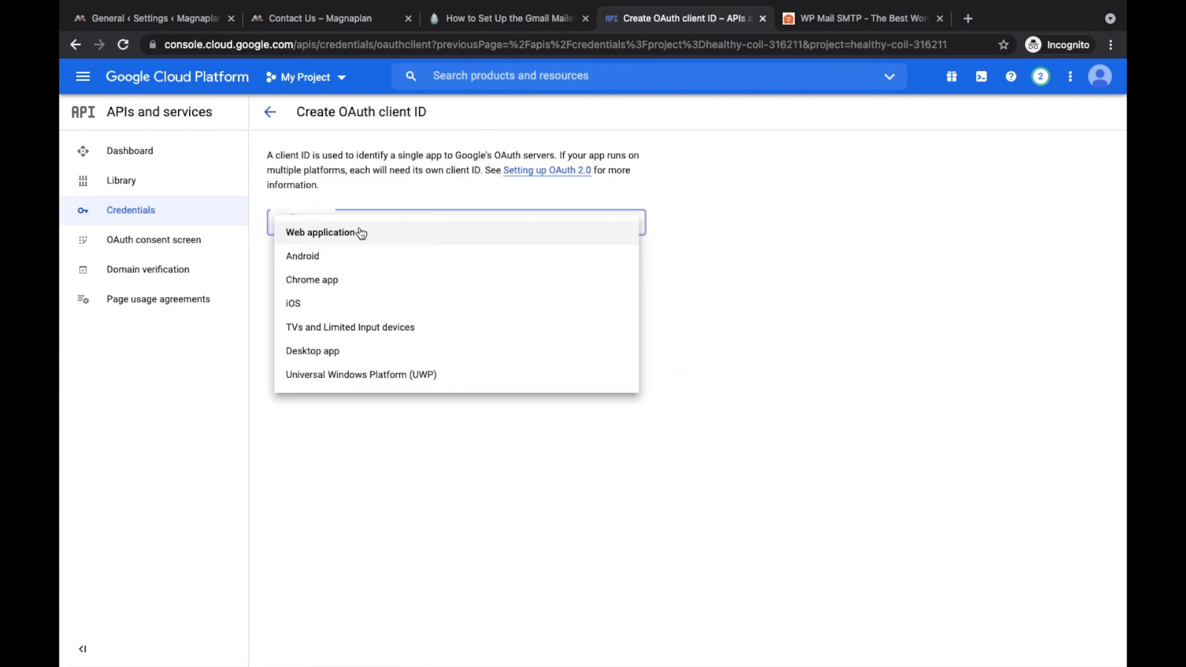
left_click(340, 242)
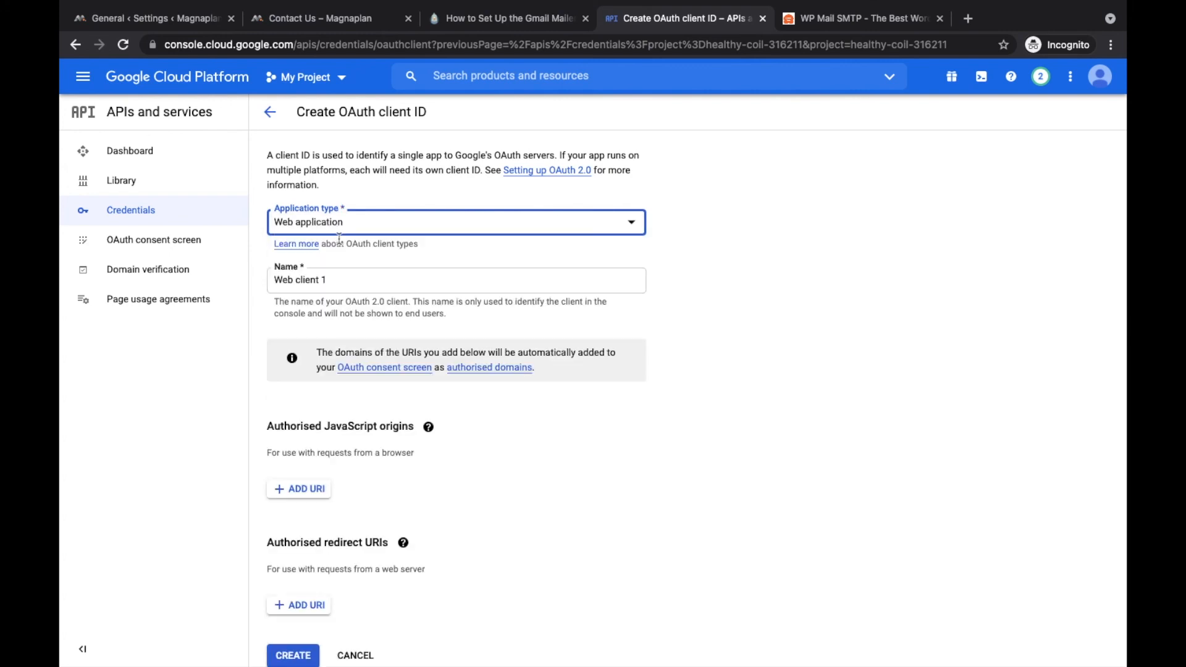
triple_click(336, 281)
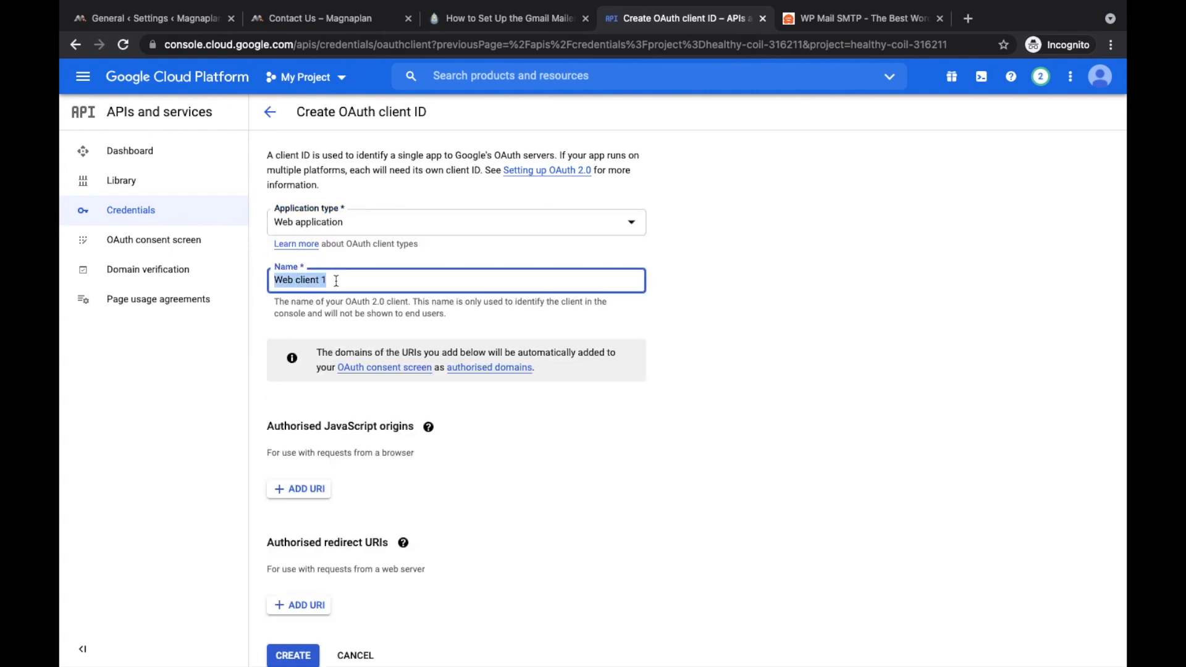
left_click(339, 79)
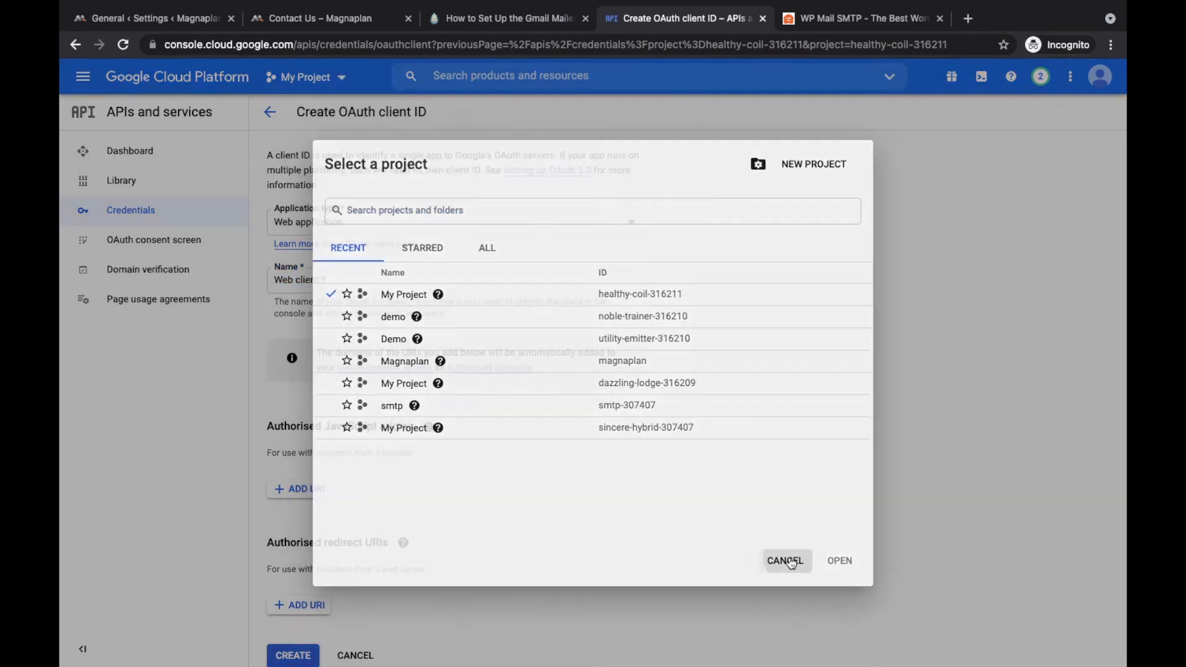
left_click(786, 560)
left_click(353, 223)
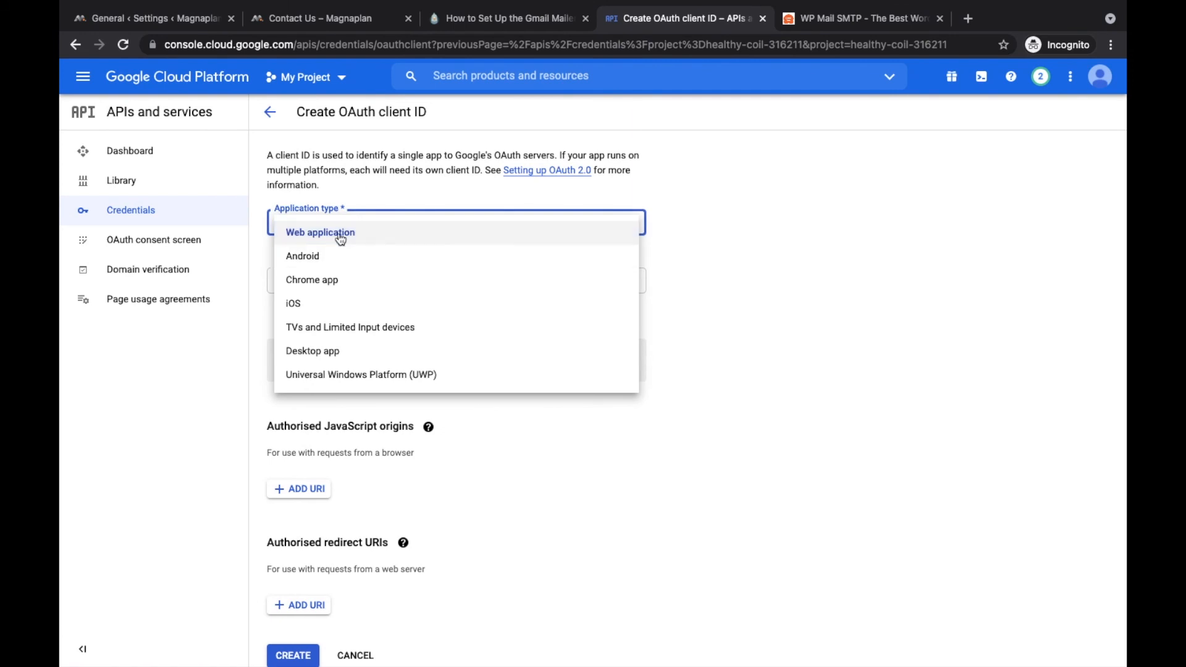
left_click(322, 233)
triple_click(330, 279)
type("demo")
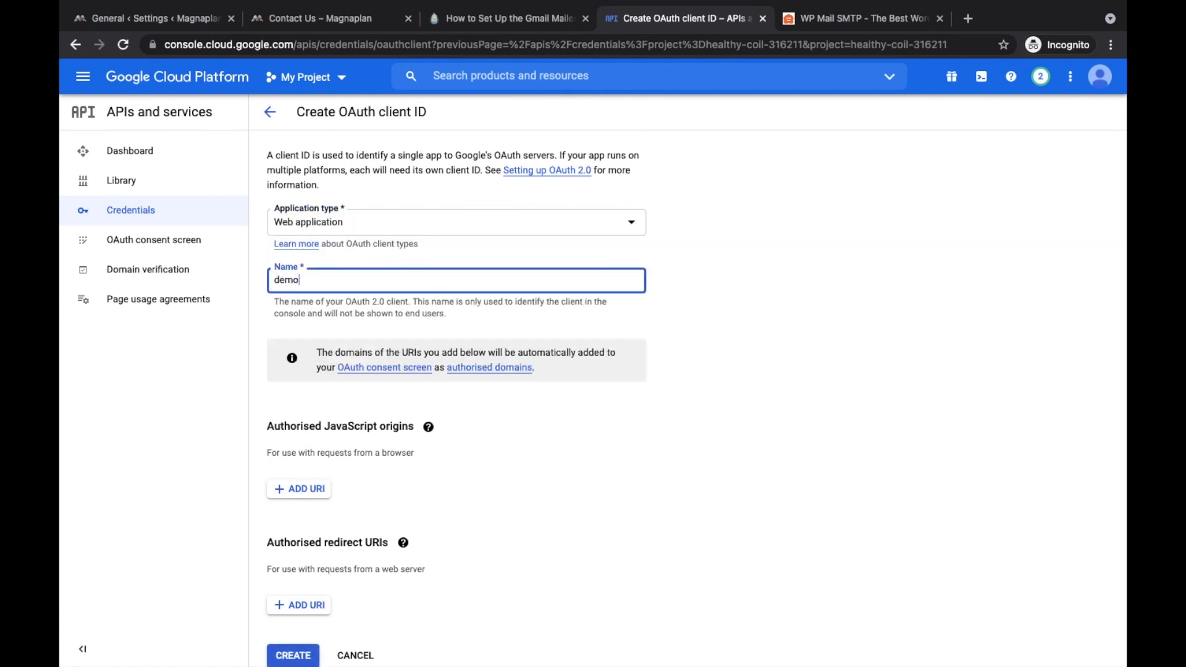
key("Tab")
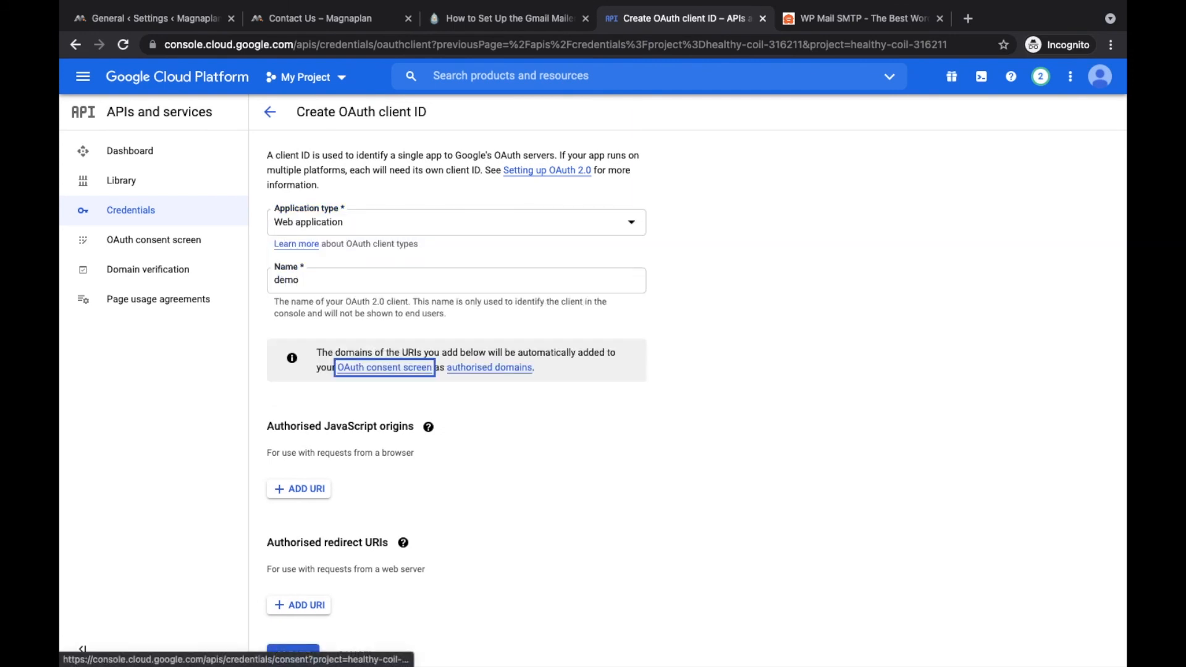
left_click(317, 489)
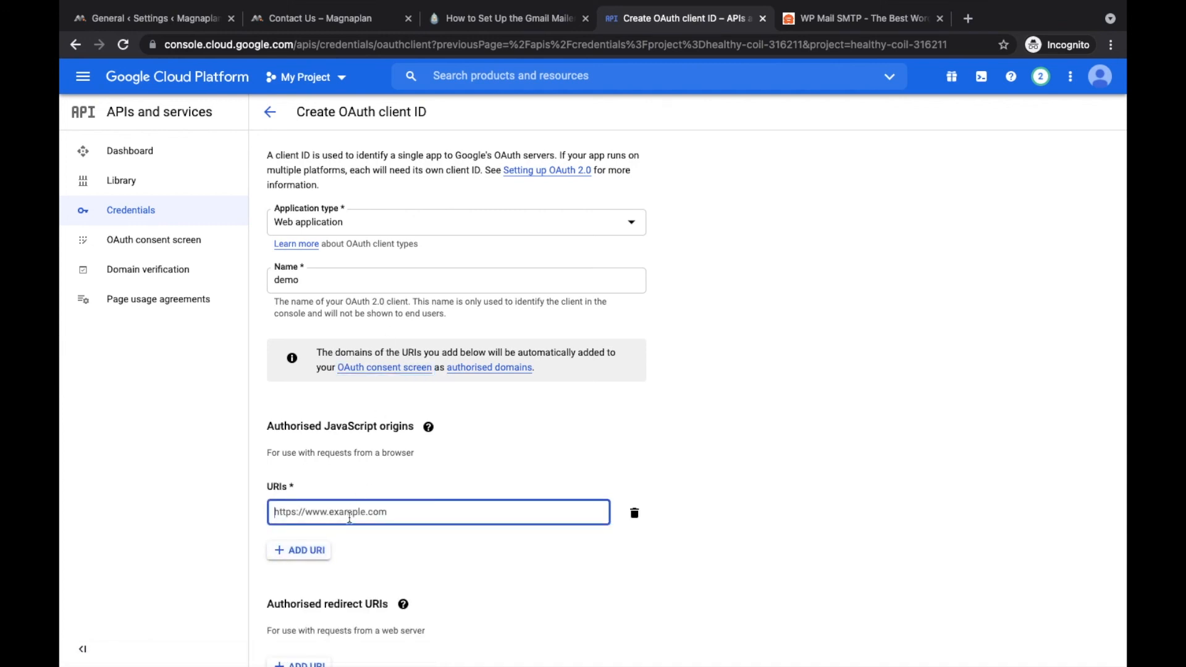
left_click(343, 22)
left_click_drag(307, 43, 74, 54)
key("super+c")
left_click(662, 13)
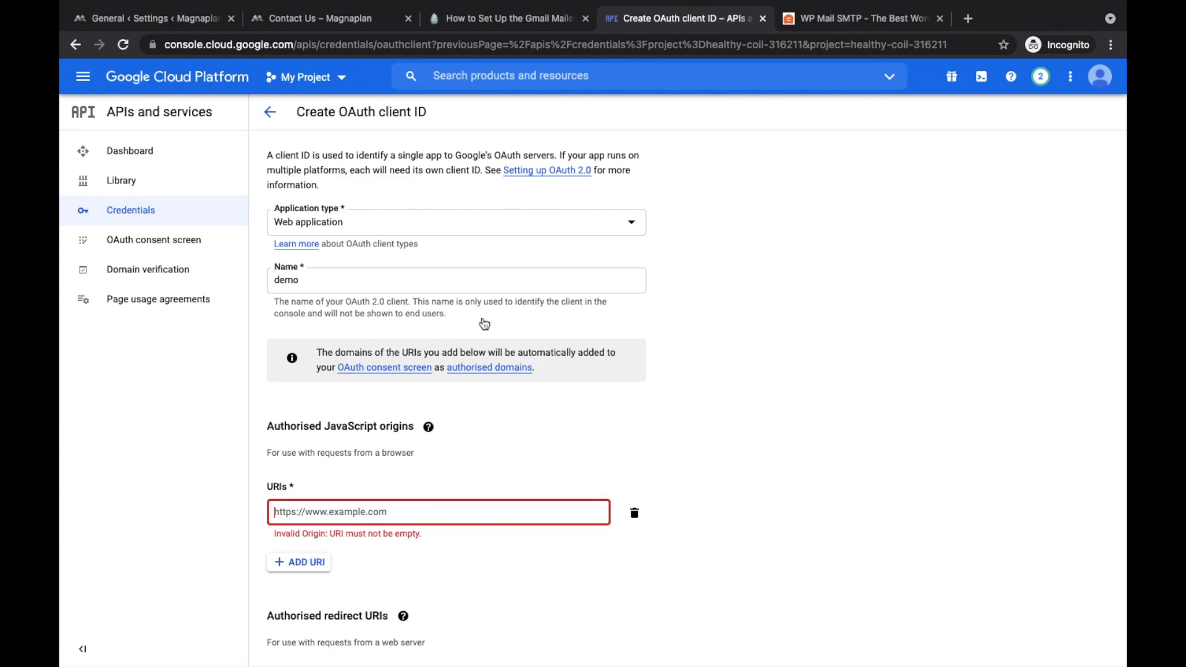
key("super+v")
left_click(553, 467)
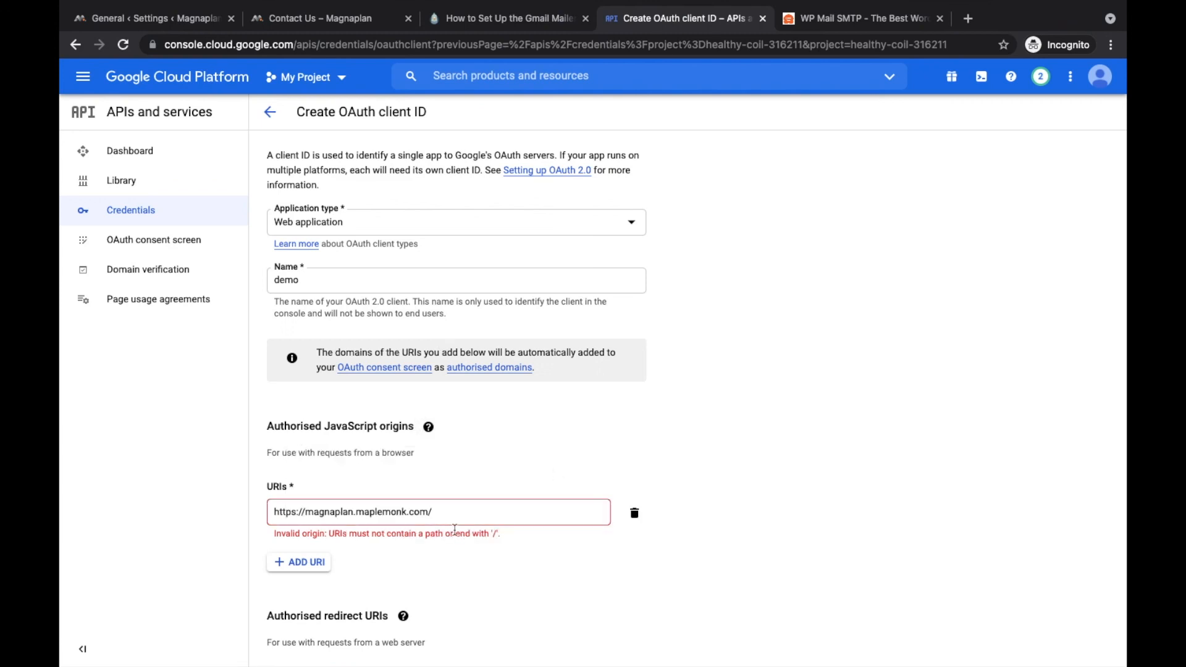
left_click(453, 513)
key("BackSpace")
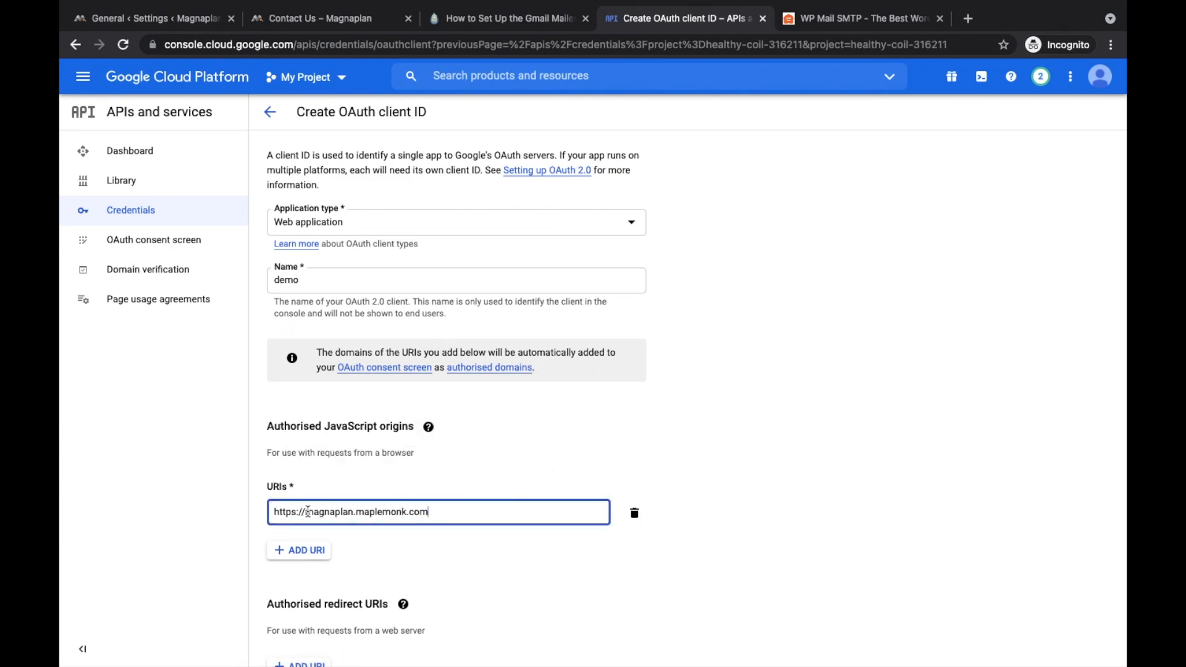
scroll(458, 532, "down", 3)
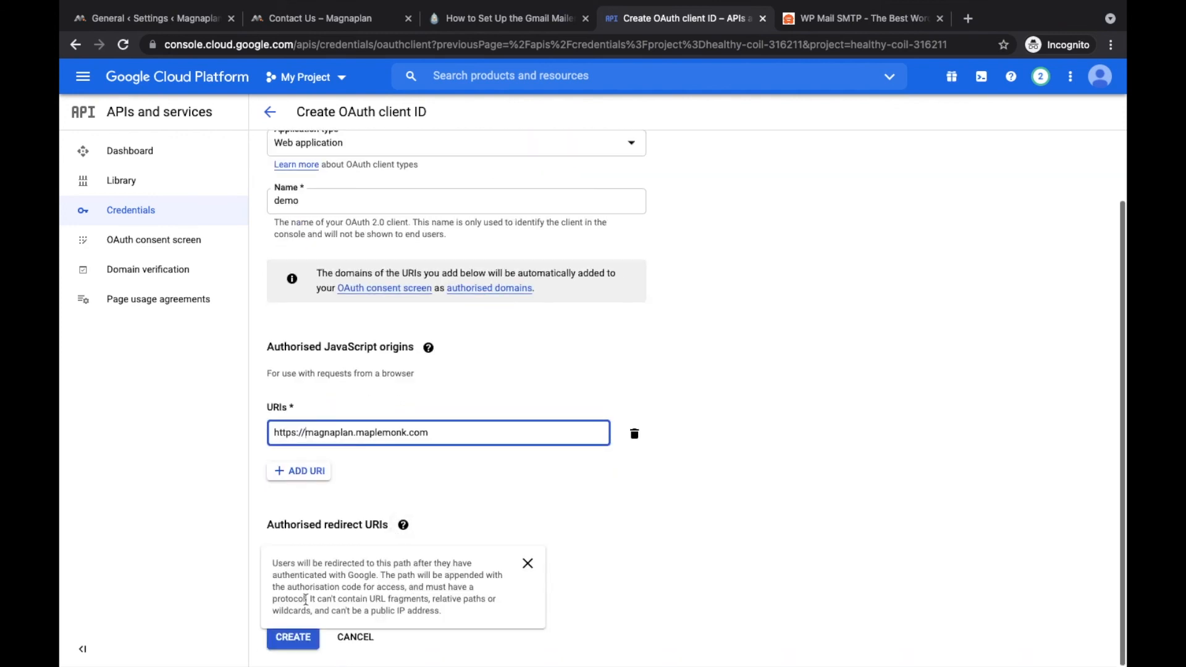
Step: Add a redirect URI row and copy the authorized redirect URI from WP Mail SMTP
left_click(304, 588)
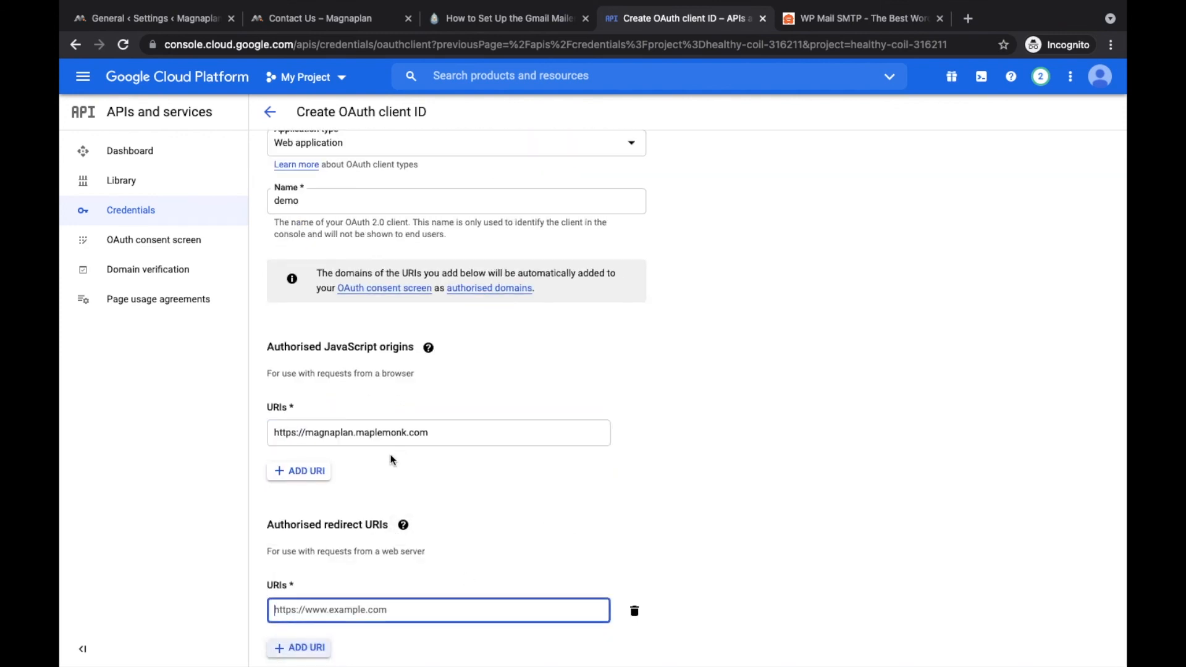
left_click(192, 19)
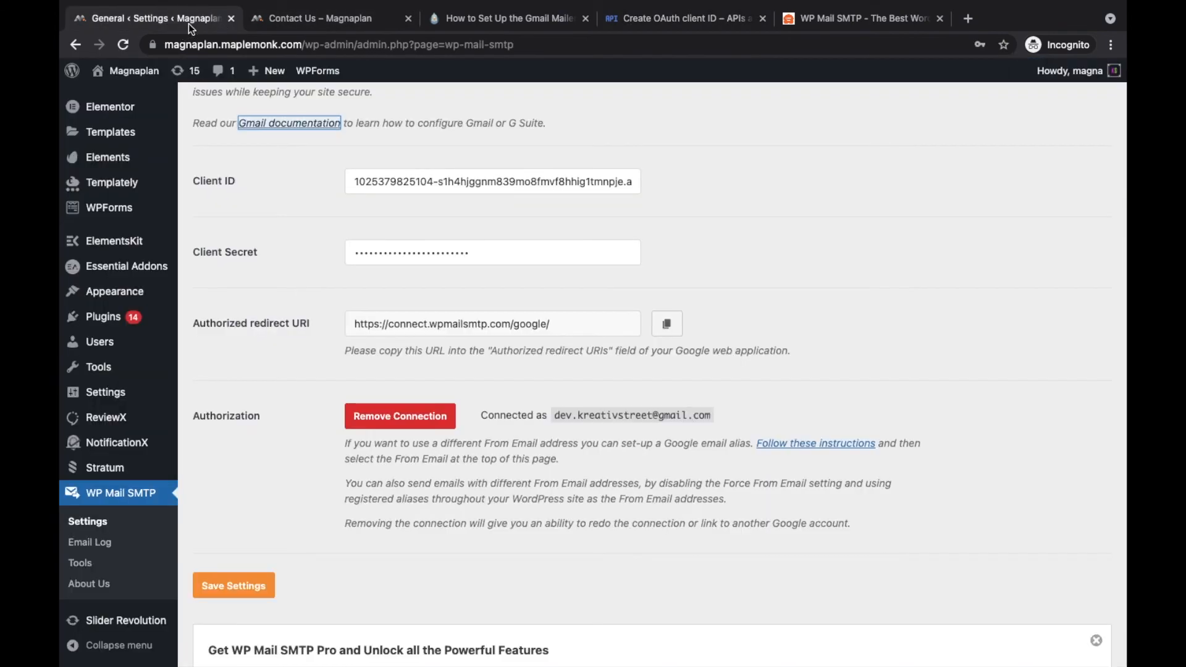
left_click(410, 322)
key("super+c")
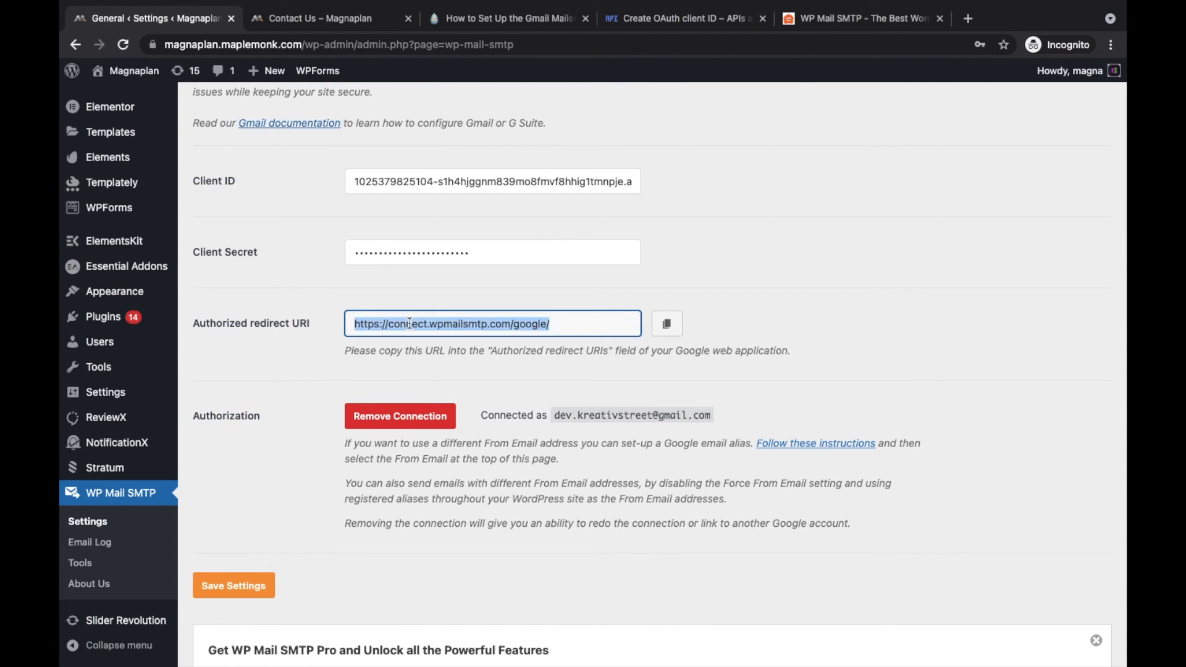
left_click(480, 21)
left_click(356, 18)
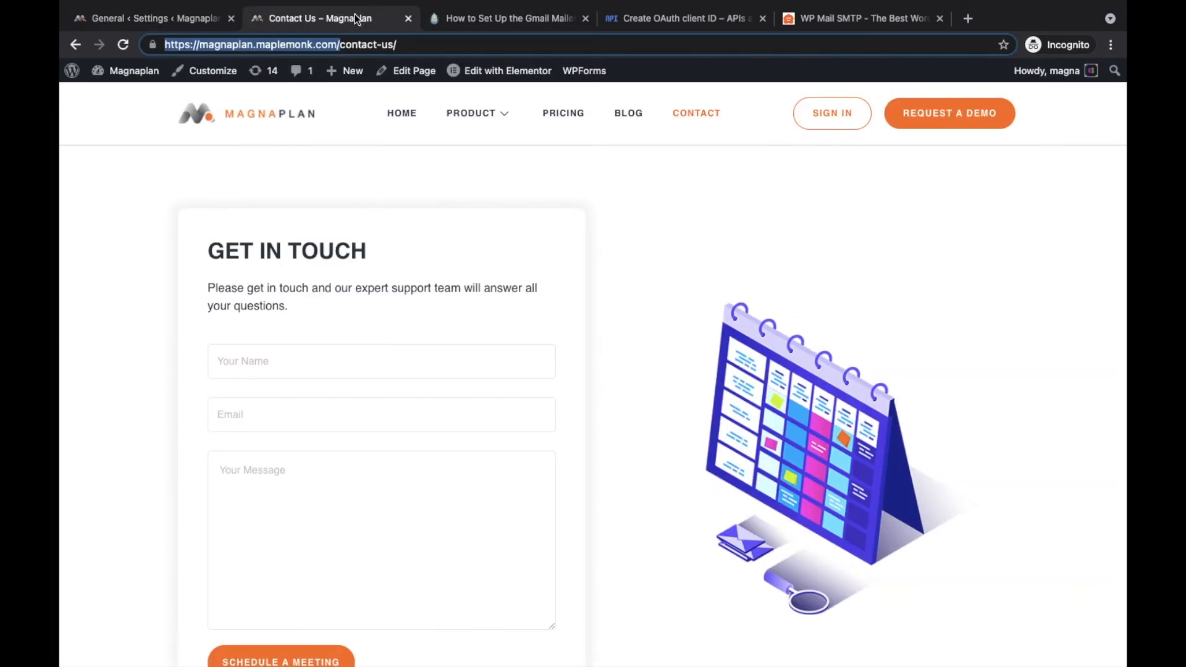
left_click(689, 23)
key("super+v")
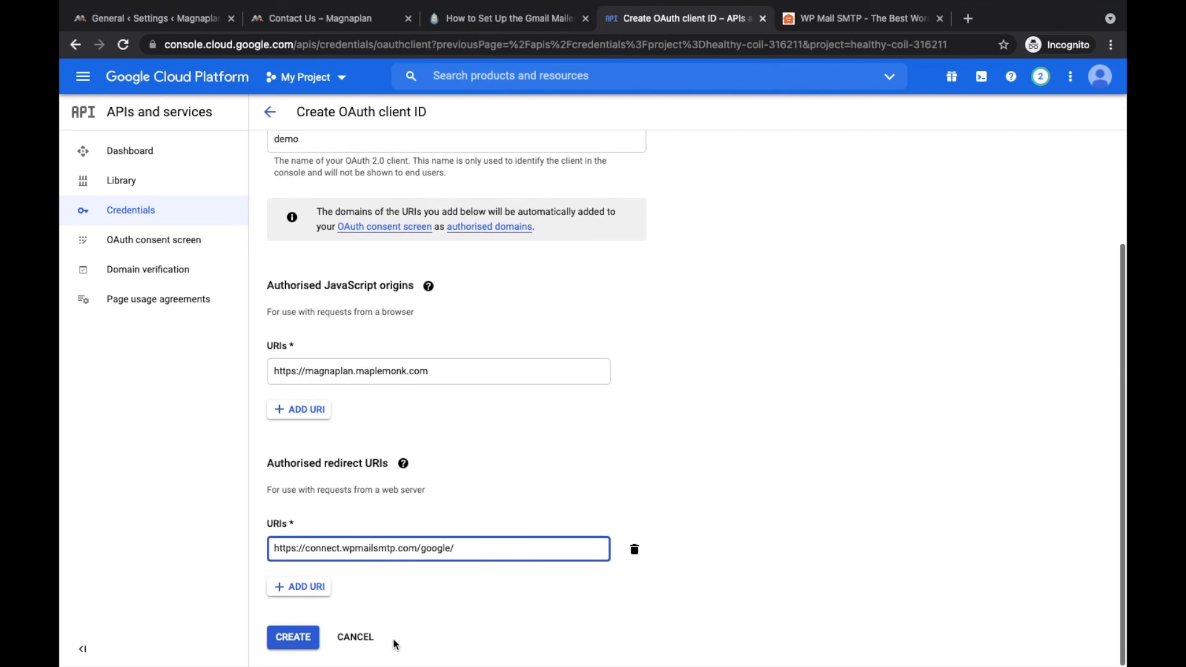
left_click(292, 642)
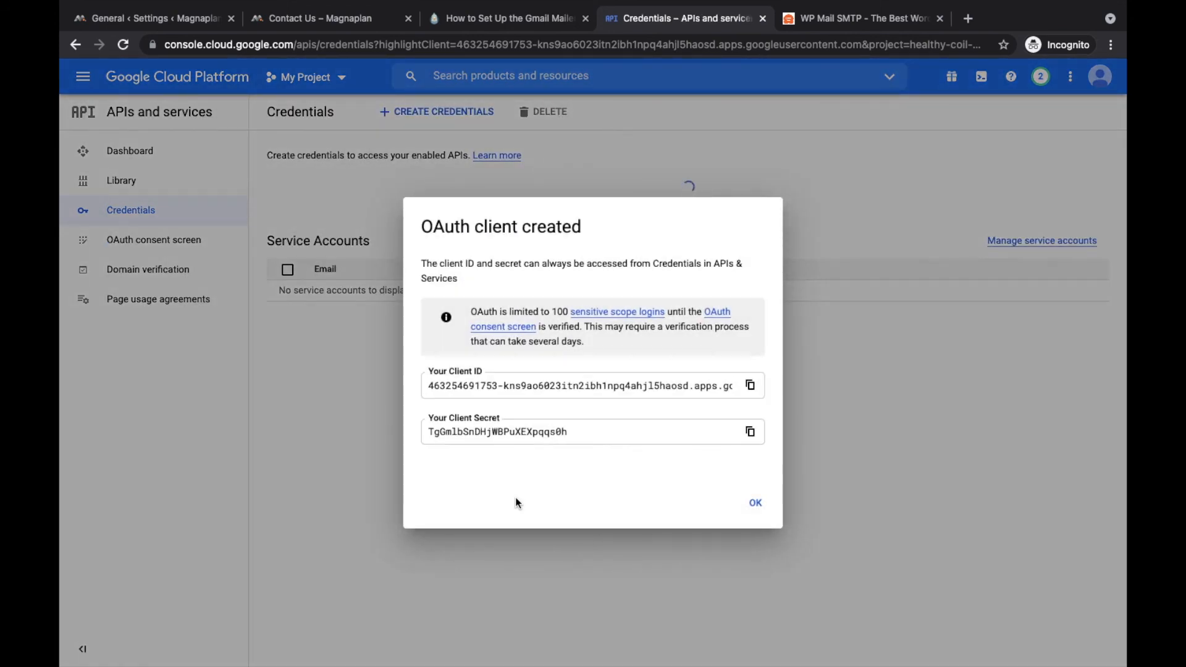
Step: Dismiss the OAuth client created notice and go back to the WP Mail SMTP settings
left_click(756, 503)
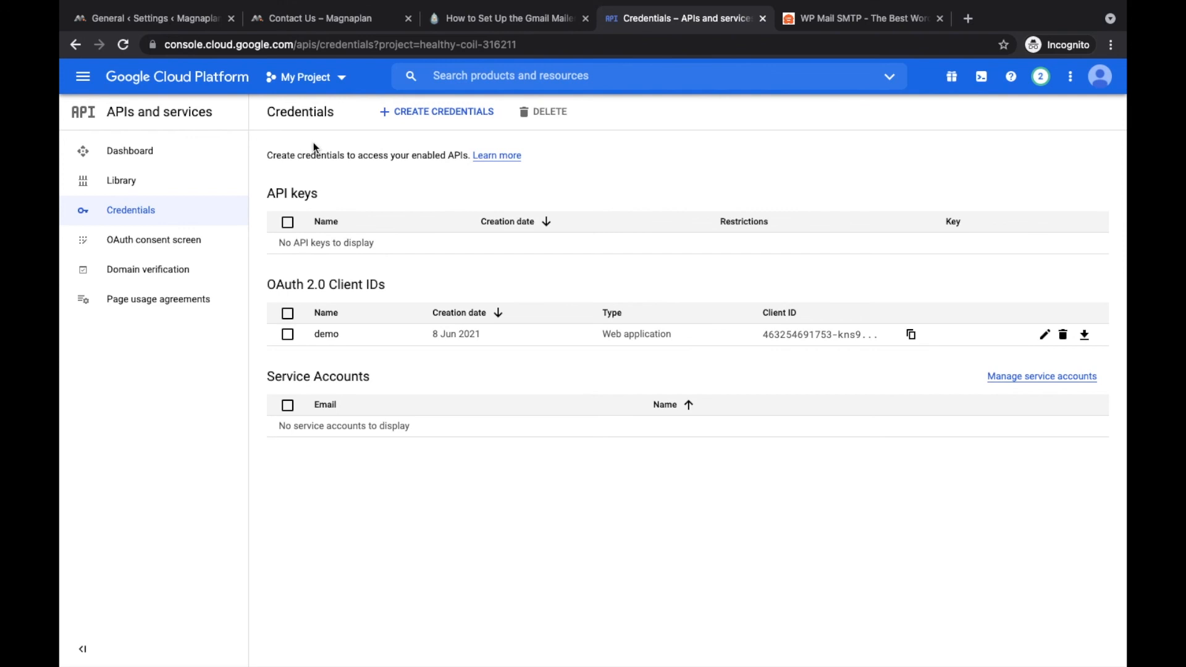
left_click(181, 21)
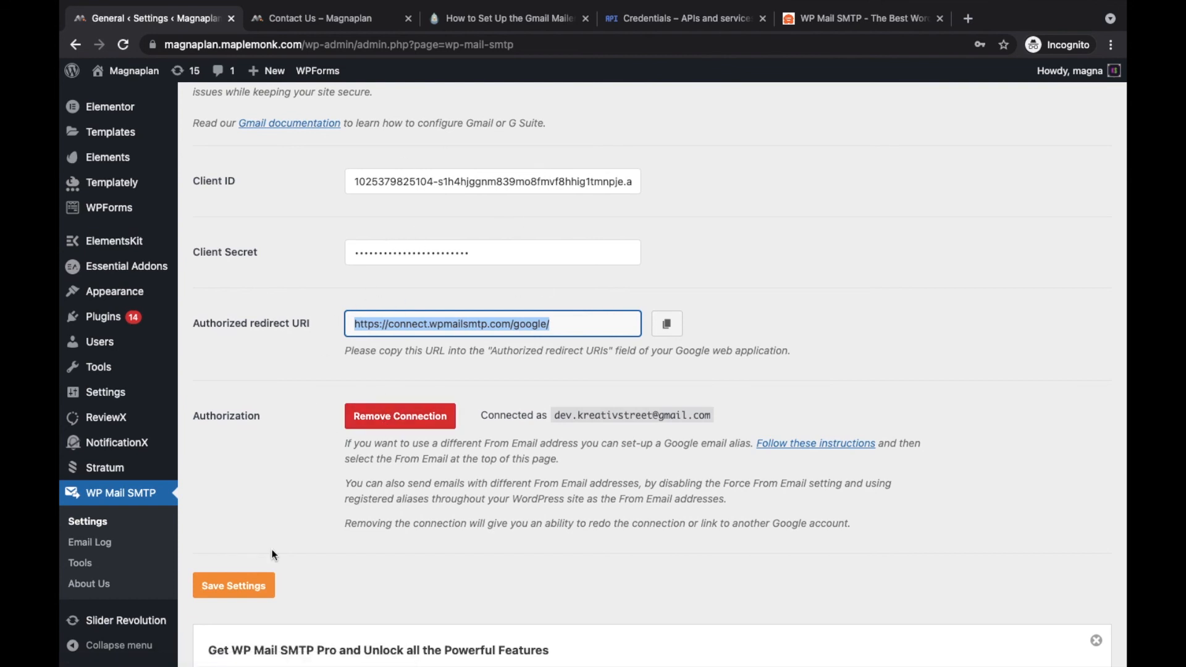
scroll(435, 572, "down", 5)
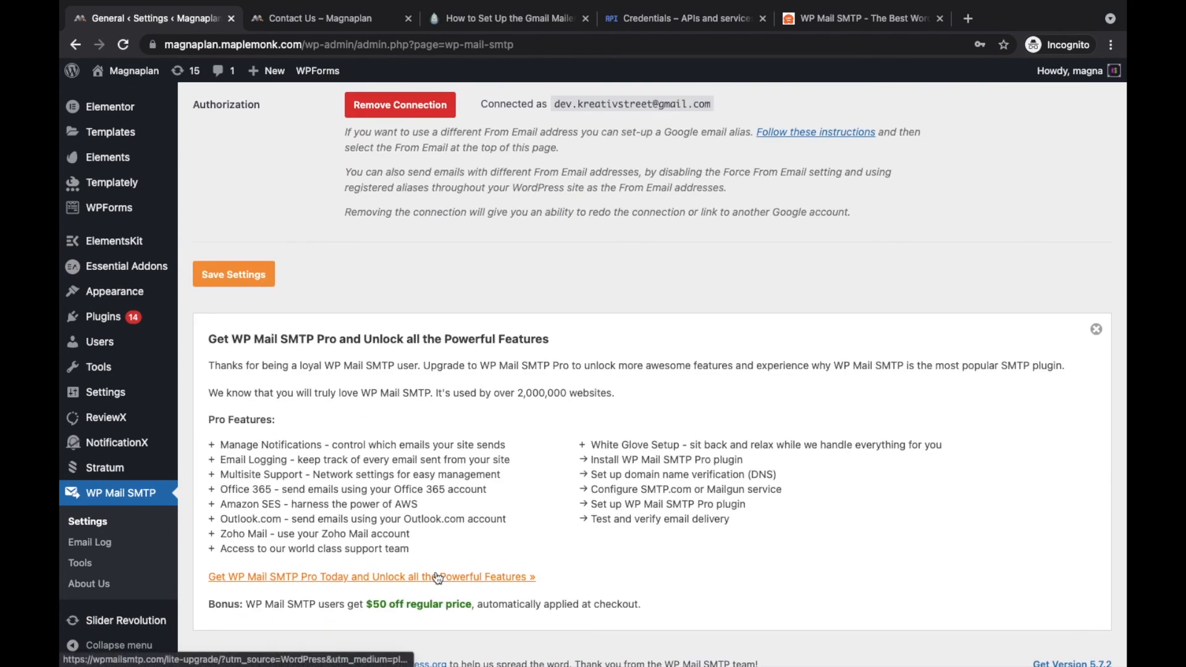